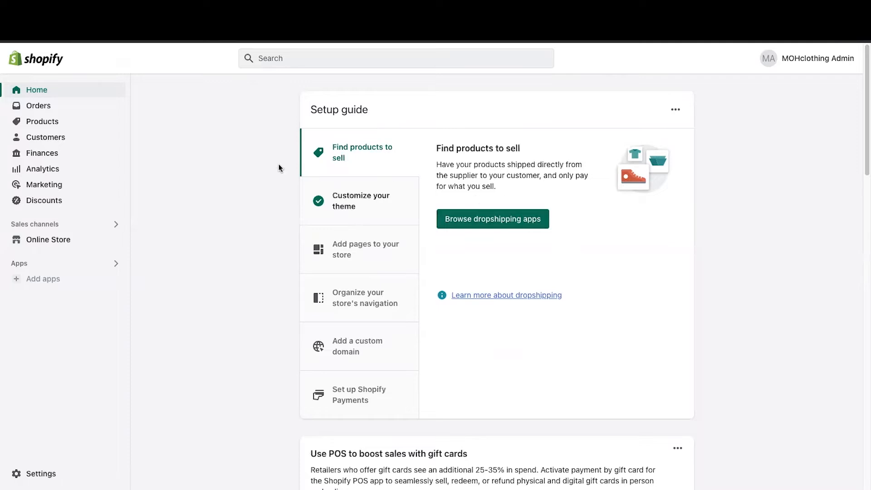
Step: Start a new product from the store's product list
left_click(53, 122)
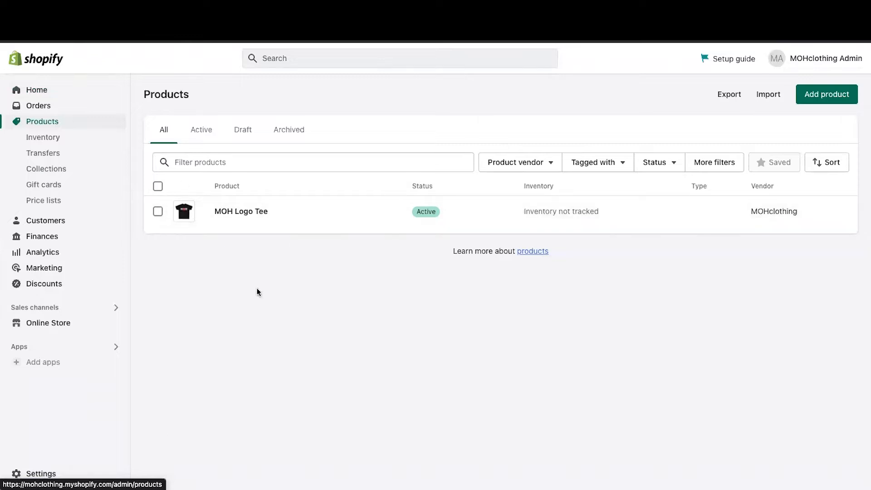
left_click(445, 212)
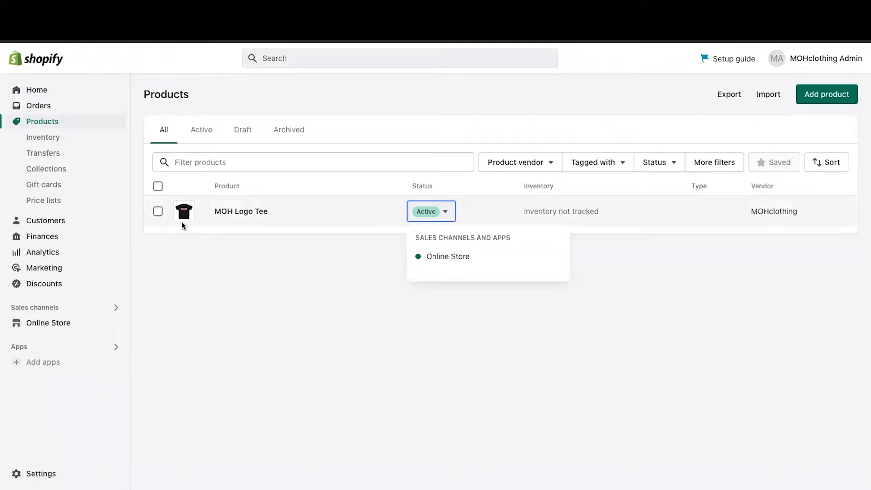
left_click(446, 212)
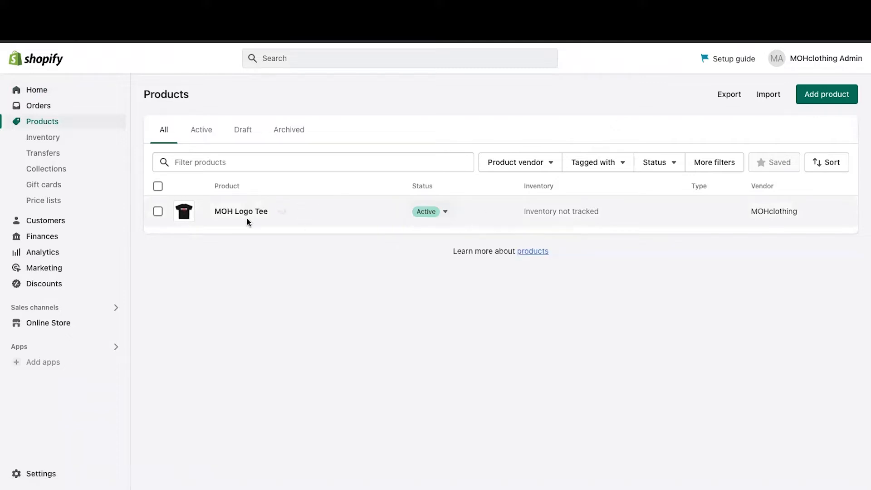
left_click(844, 99)
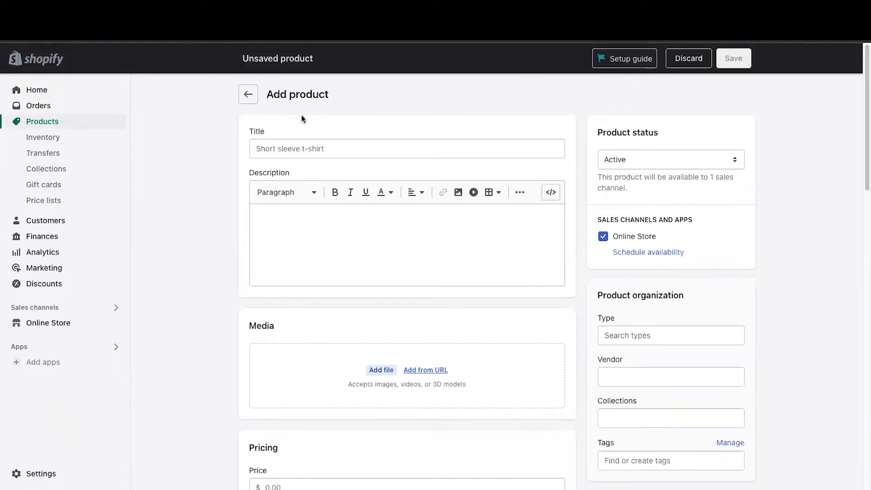
Step: Title the new product "Women Money Hungry Logo Tee", leaving it unsaved
left_click(288, 143)
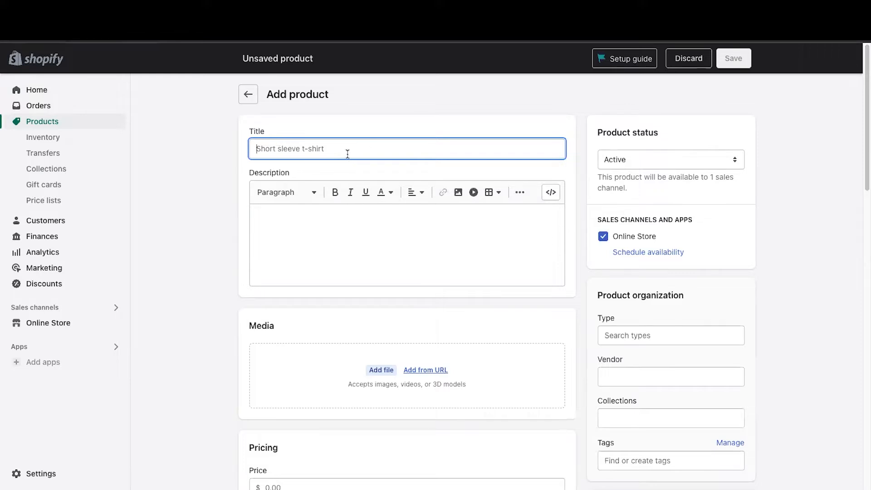
mouse_move(865, 140)
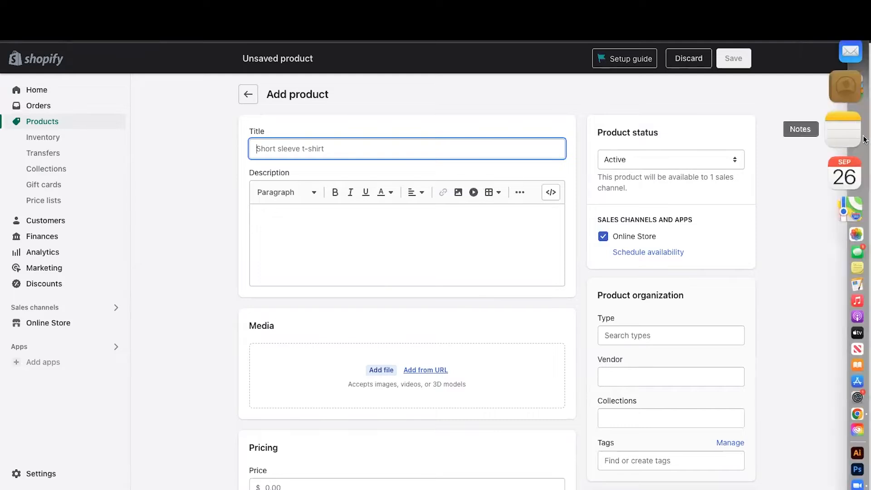
left_click(853, 33)
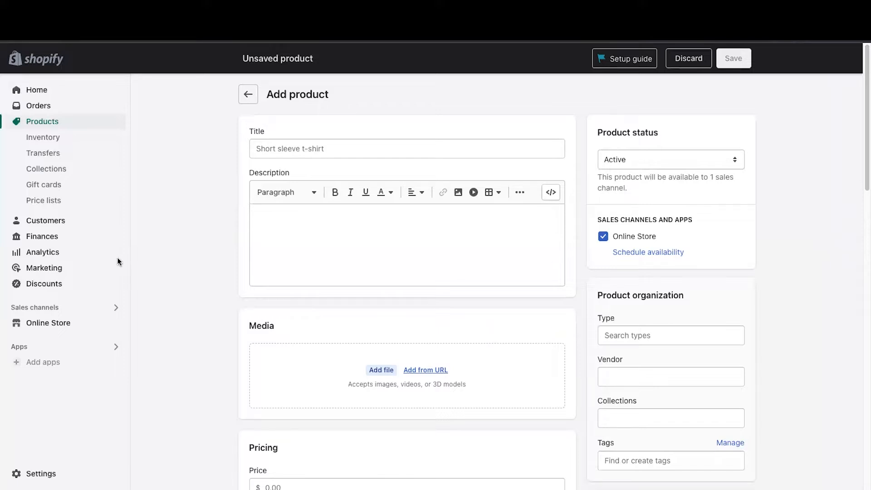
left_click(310, 147)
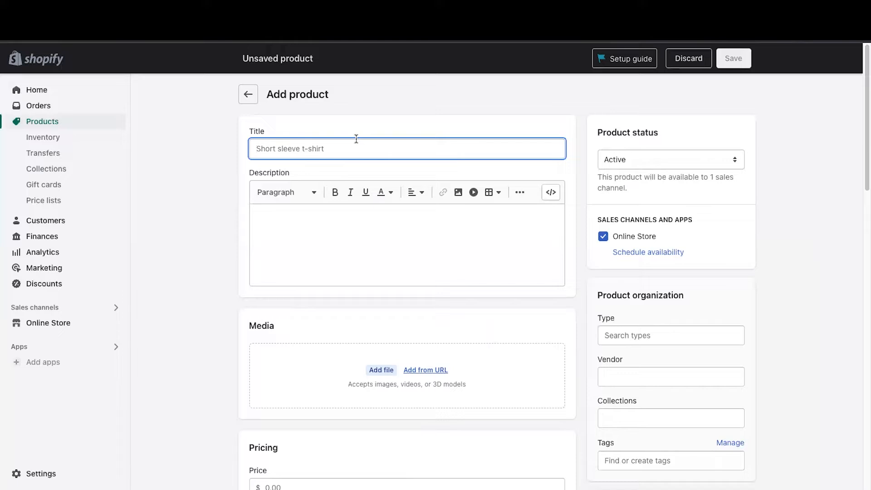
type("Woem")
key("BackSpace")
key("BackSpace")
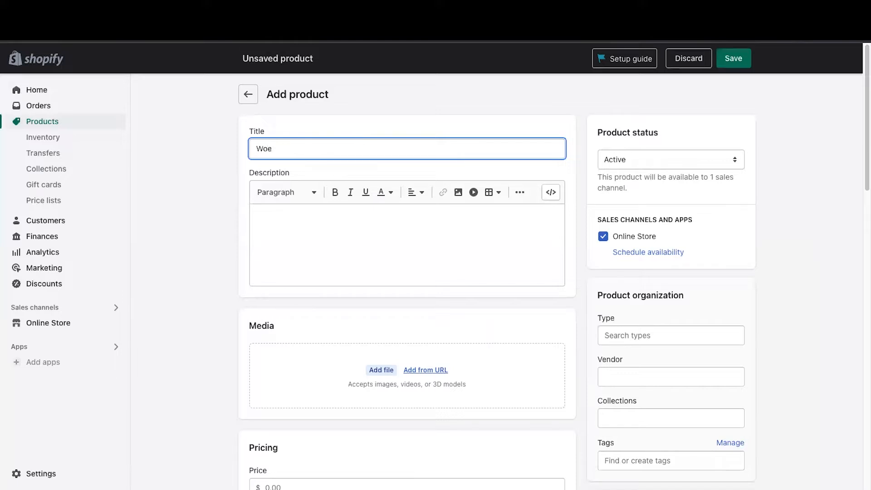
type("men")
type(" Money")
type(" HOu")
key("BackSpace")
key("BackSpace")
type("ungry Logo T")
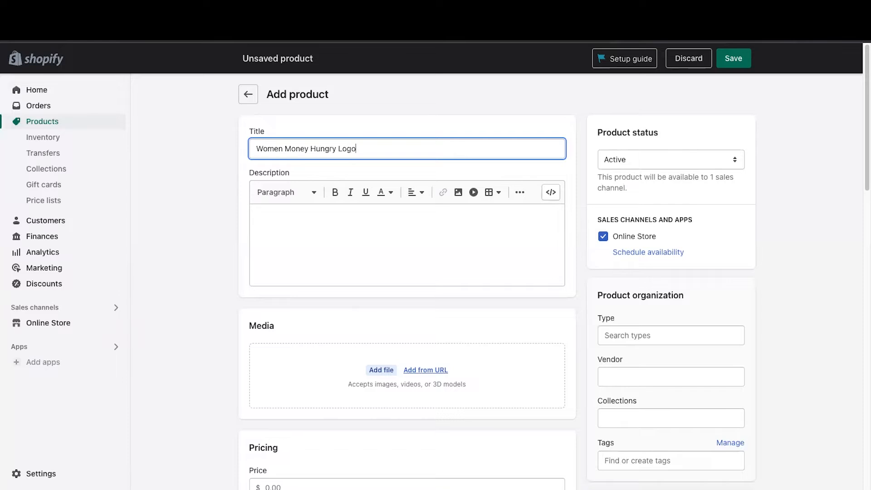
type("ee")
left_click(734, 58)
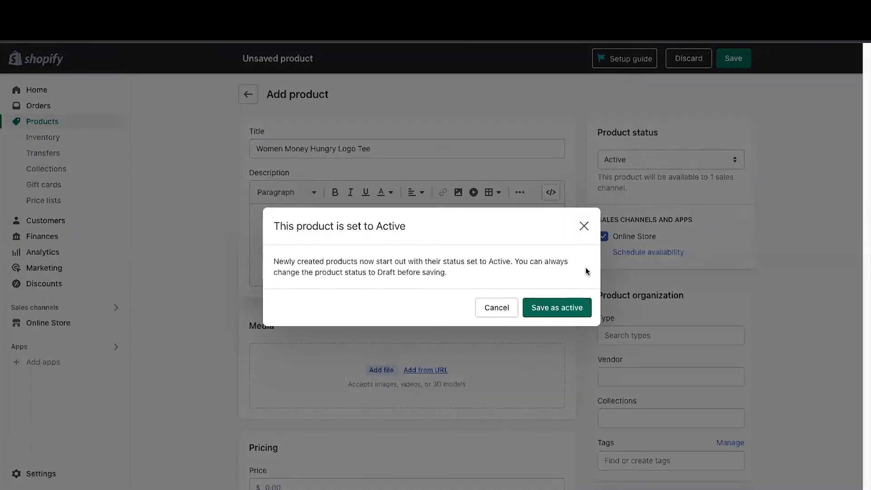
left_click(585, 230)
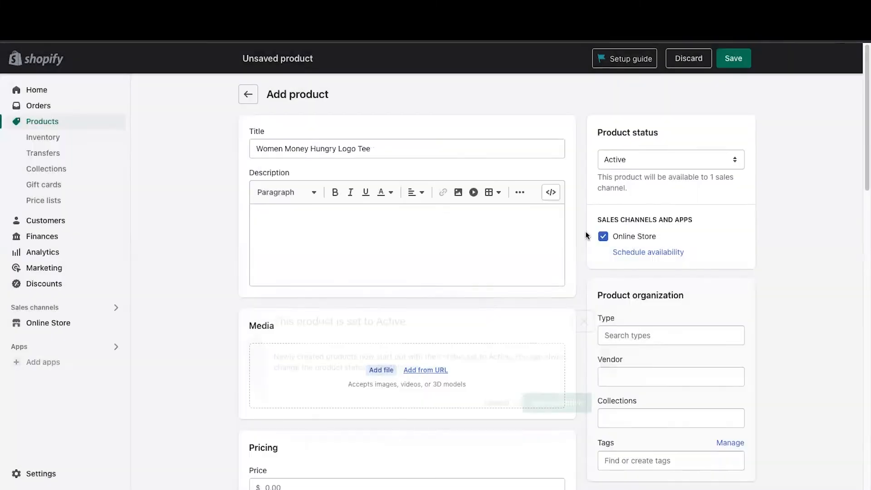
Step: Look through the product form from the description through inventory and shipping to the options and search engine listing
scroll(361, 270, "down", 1)
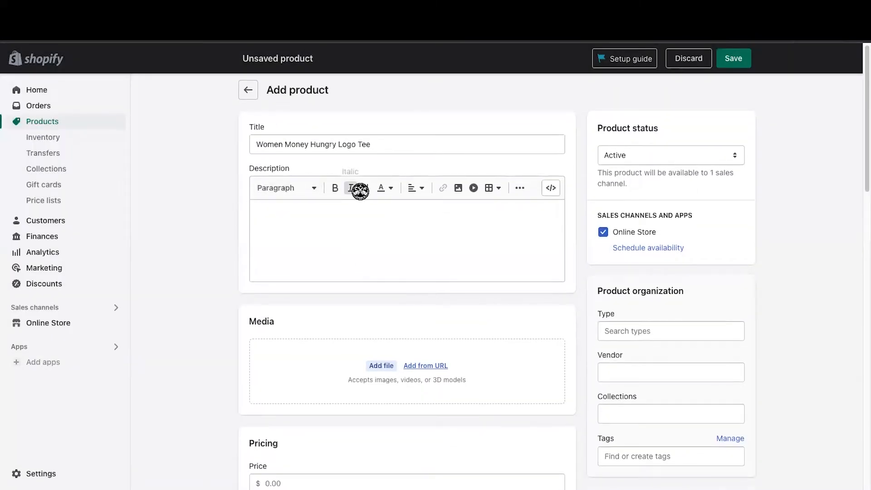
left_click(275, 224)
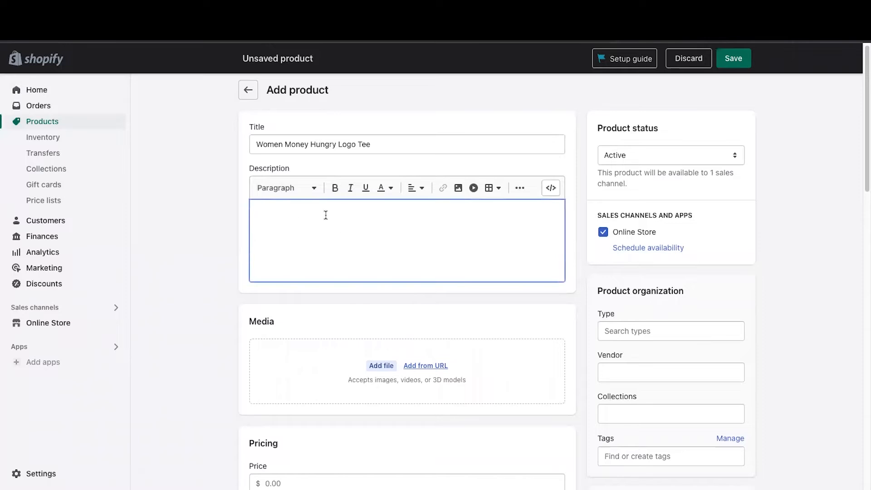
scroll(357, 238, "down", 3)
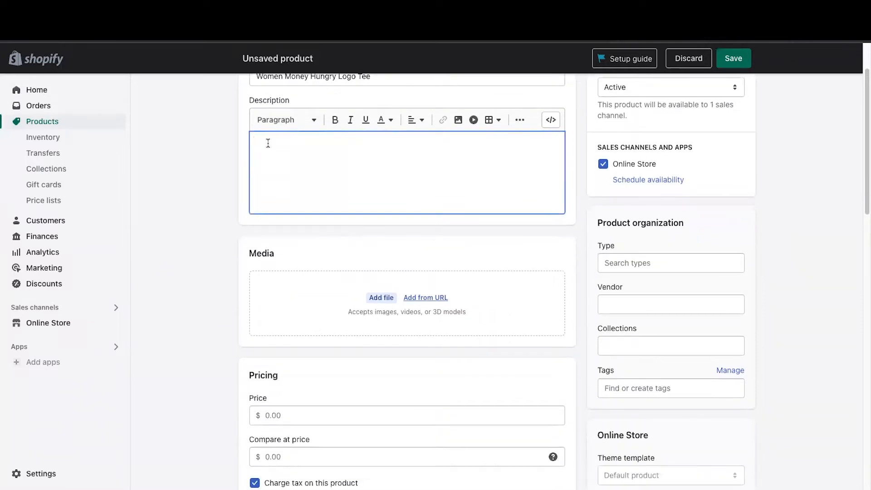
scroll(272, 157, "up", 3)
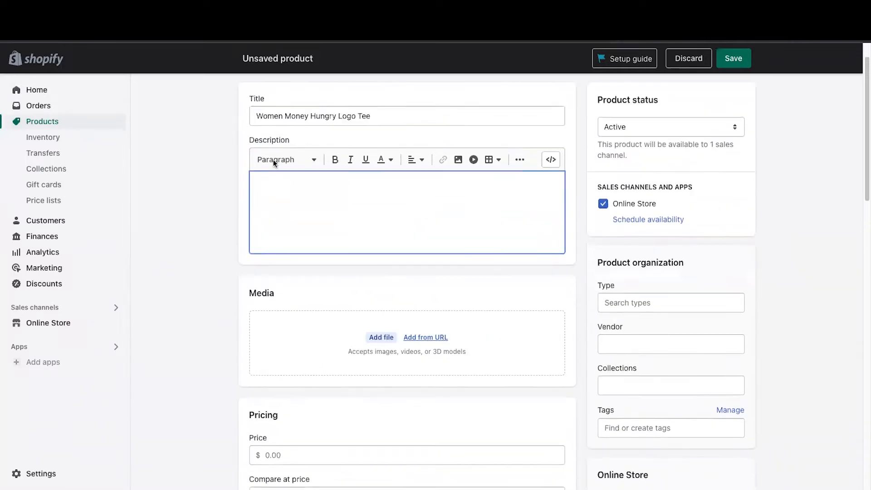
scroll(345, 161, "down", 20)
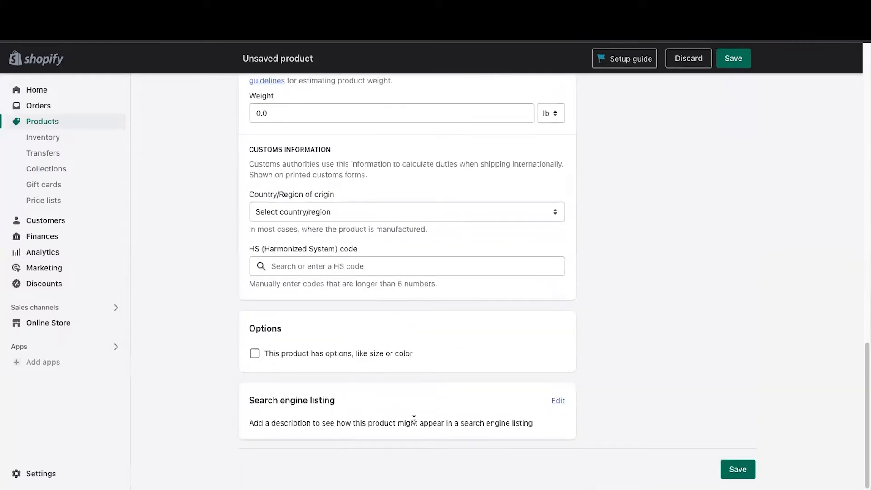
scroll(327, 311, "up", 4)
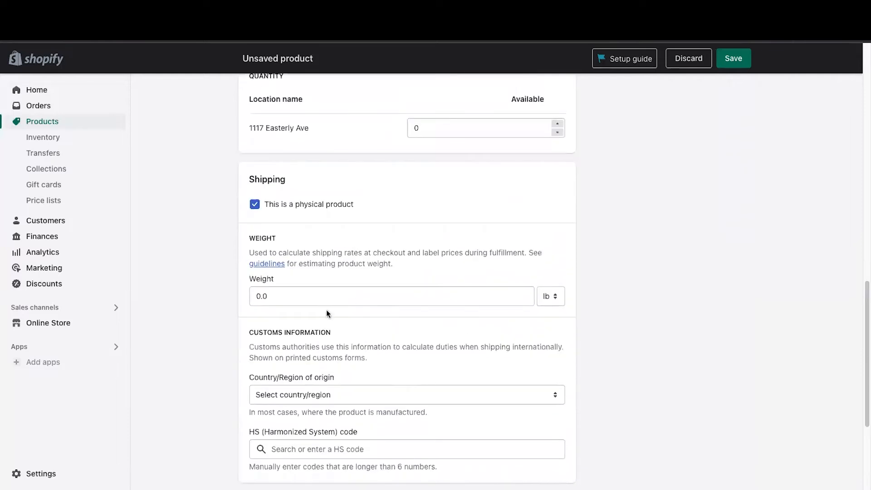
scroll(351, 432, "down", 4)
scroll(393, 301, "up", 20)
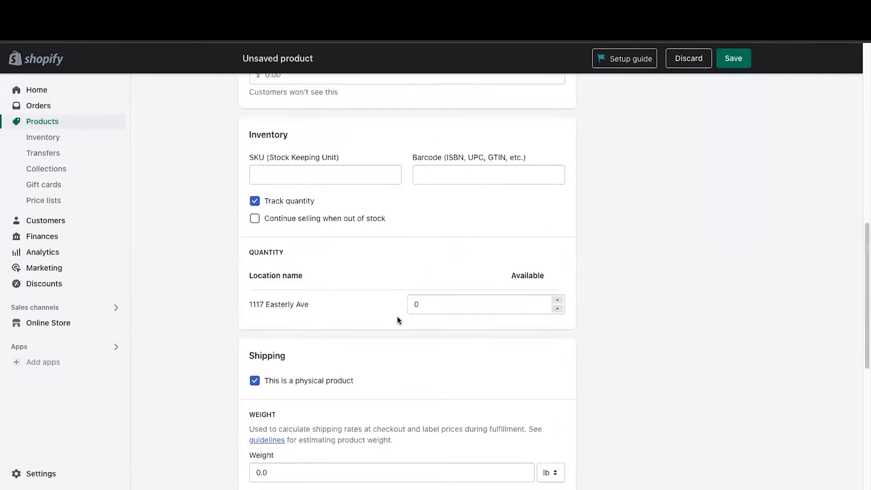
scroll(298, 262, "up", 1)
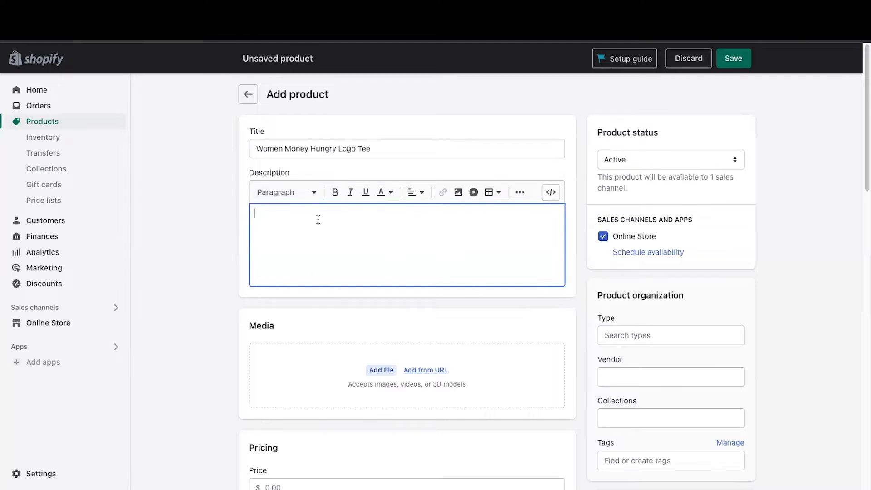
Step: Upload the four black and yellow T-shirt mockup images from the Downloads folder as the product's media
scroll(350, 304, "down", 1)
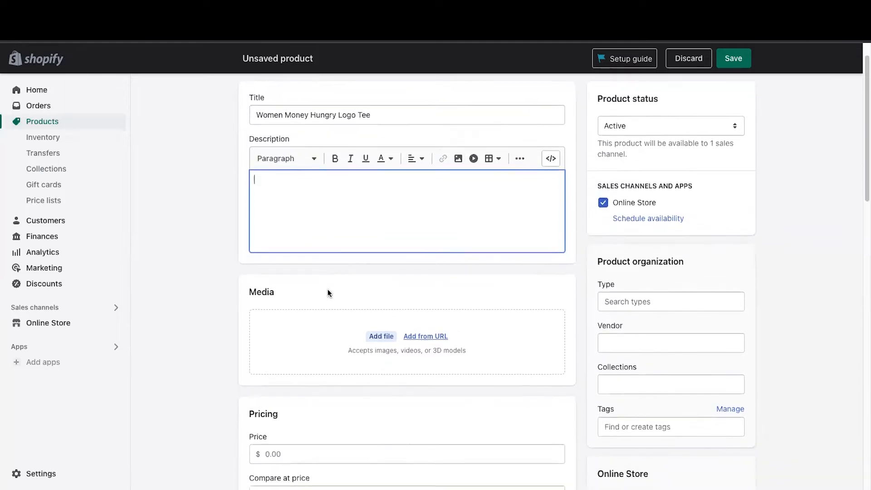
scroll(328, 293, "down", 5)
scroll(418, 257, "up", 2)
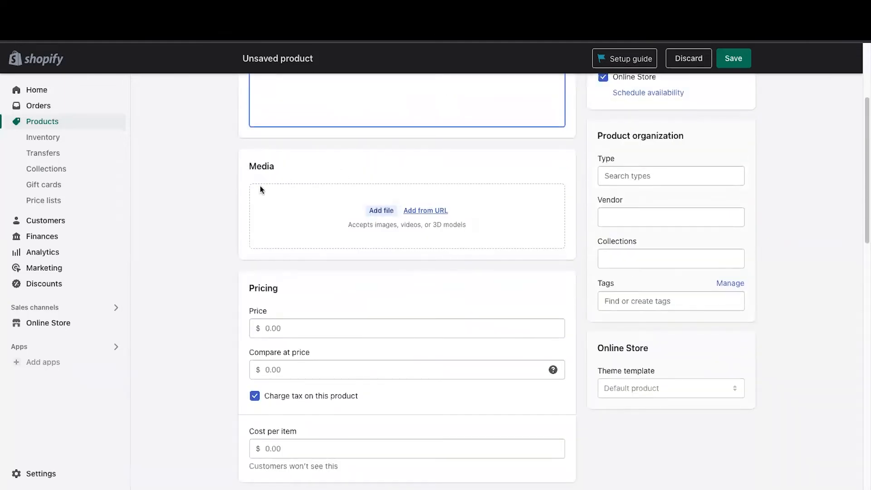
left_click(395, 222)
scroll(398, 247, "down", 1)
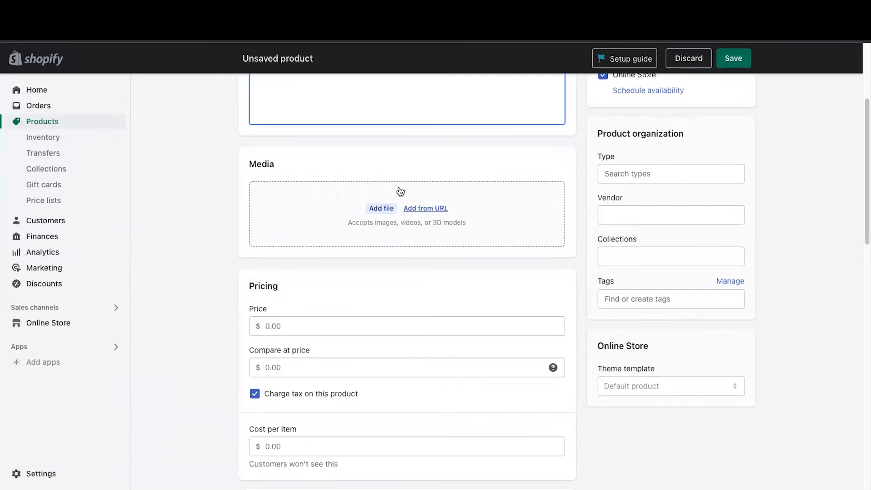
left_click(394, 213)
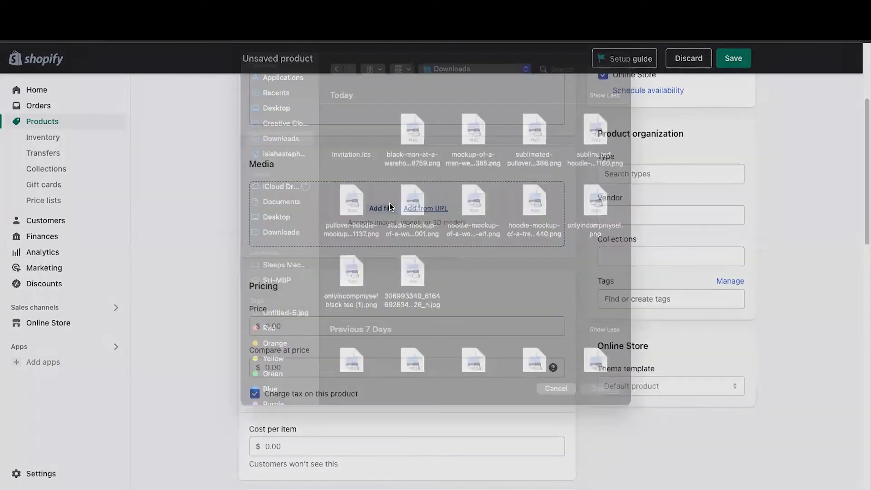
scroll(497, 246, "down", 3)
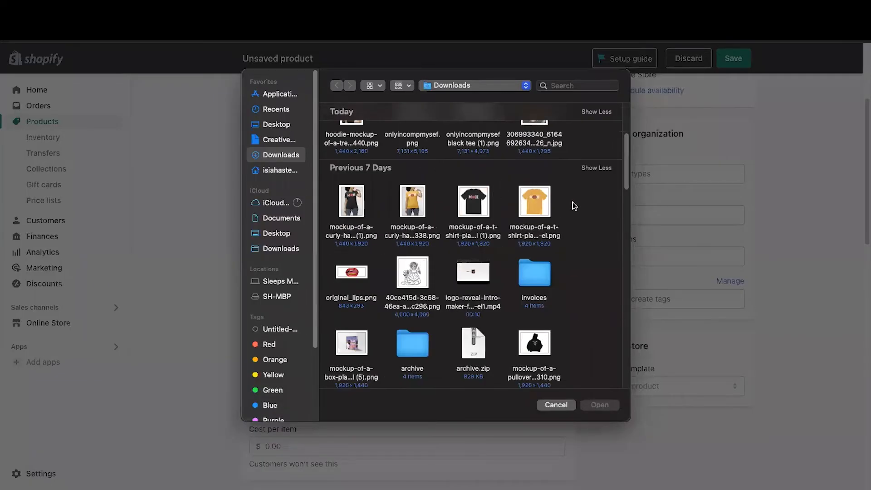
left_click_drag(574, 207, 336, 198)
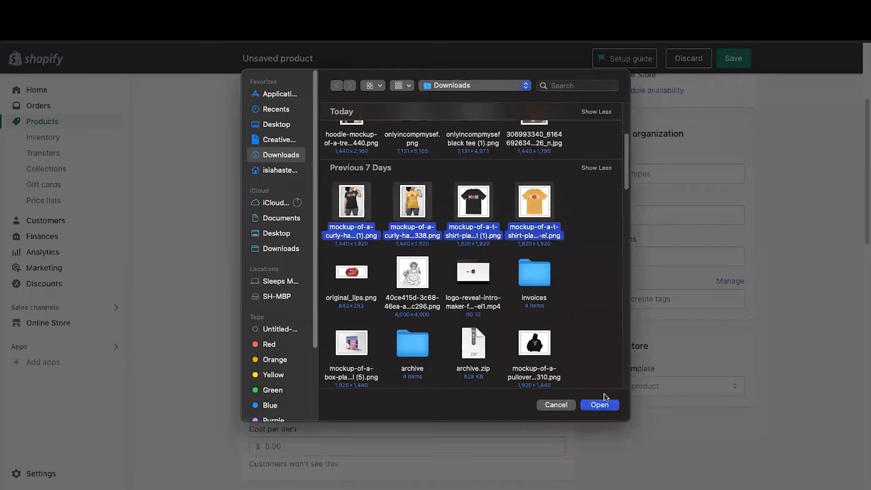
left_click(606, 406)
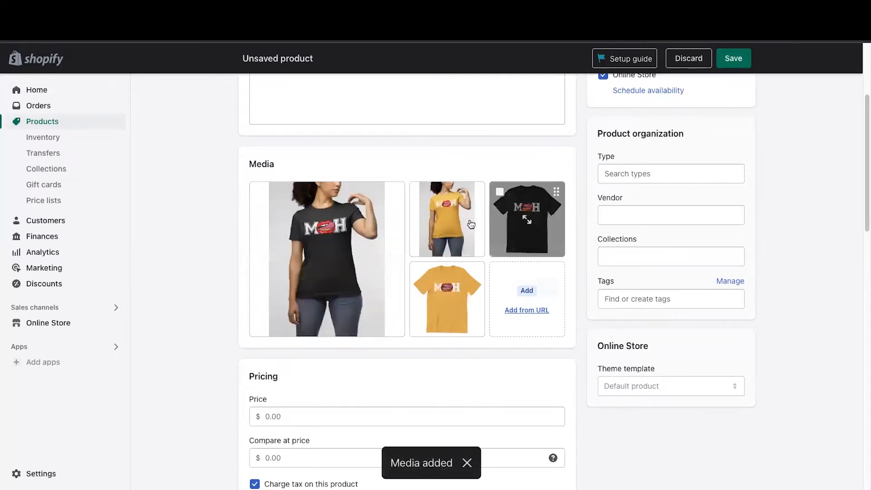
Step: Look over the uploaded product images and the surrounding pricing, inventory and product organization sections
scroll(496, 283, "up", 2)
scroll(505, 278, "down", 7)
scroll(506, 278, "down", 2)
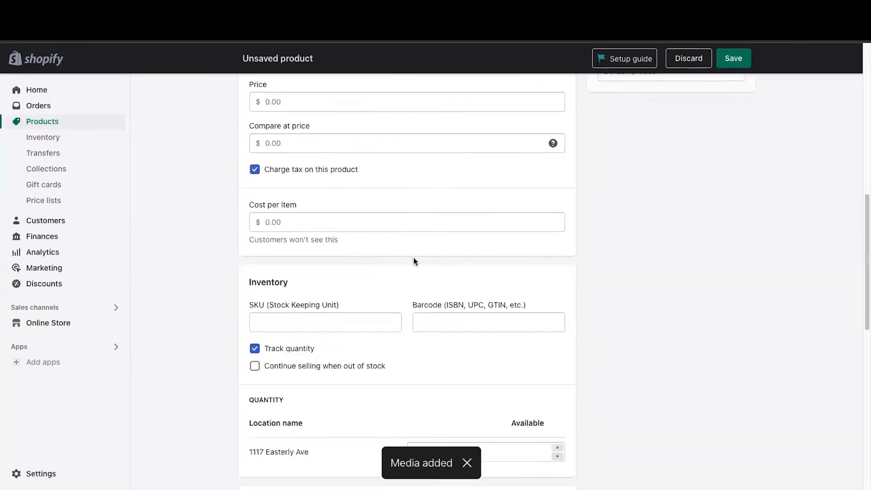
scroll(413, 257, "up", 8)
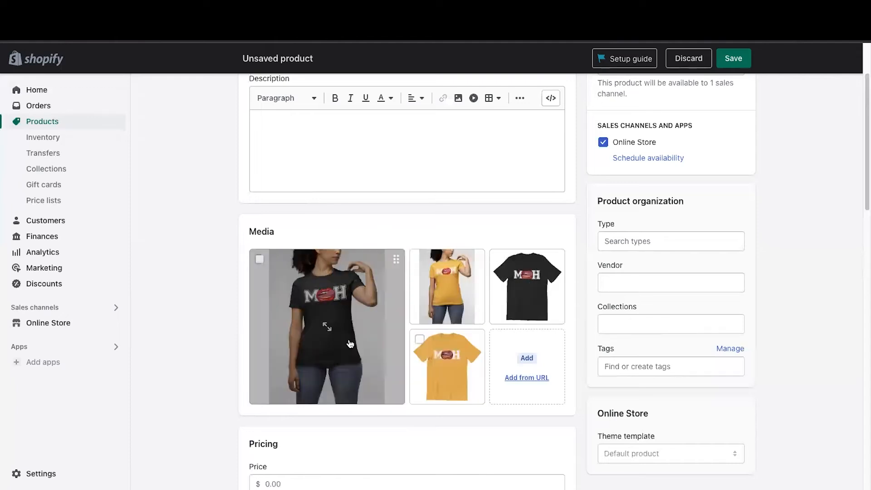
scroll(513, 318, "down", 6)
scroll(522, 307, "up", 3)
scroll(524, 309, "up", 1)
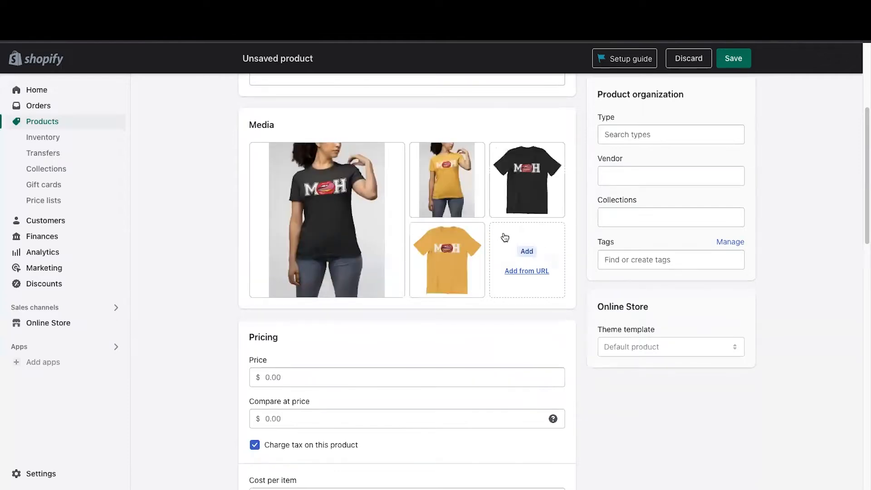
scroll(461, 267, "down", 1)
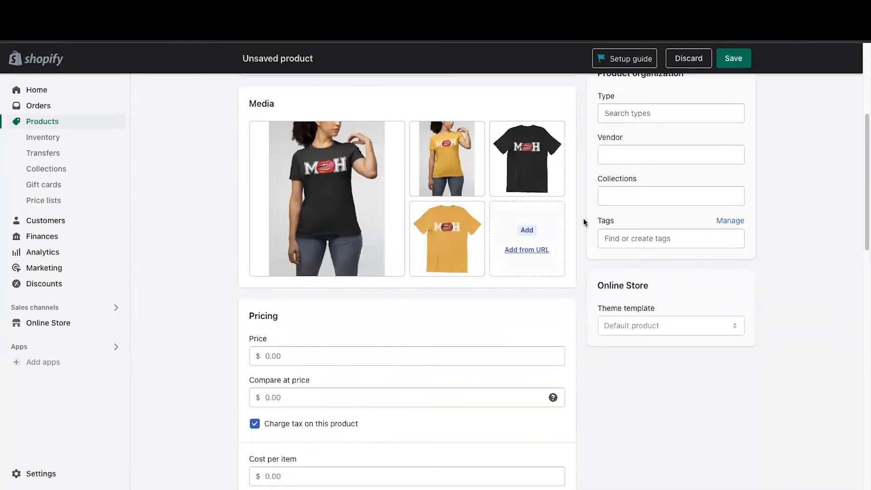
scroll(598, 268, "up", 4)
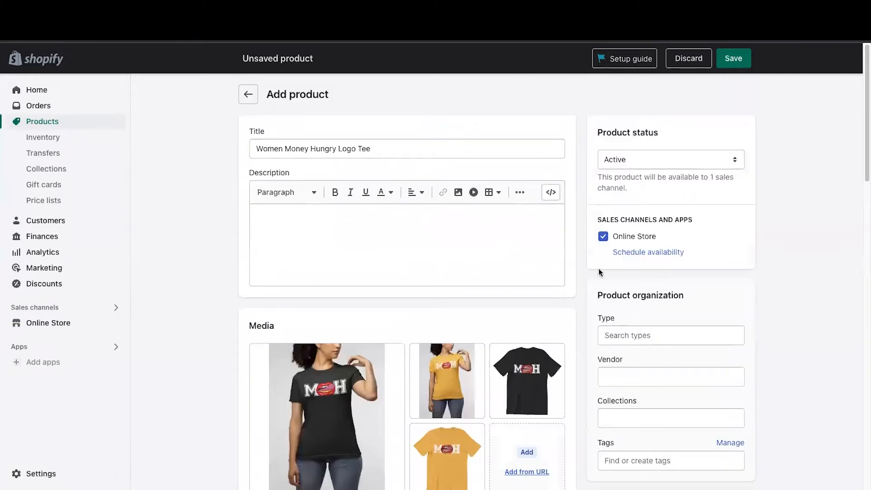
Step: Set the product's price to $25.00
scroll(598, 268, "down", 3)
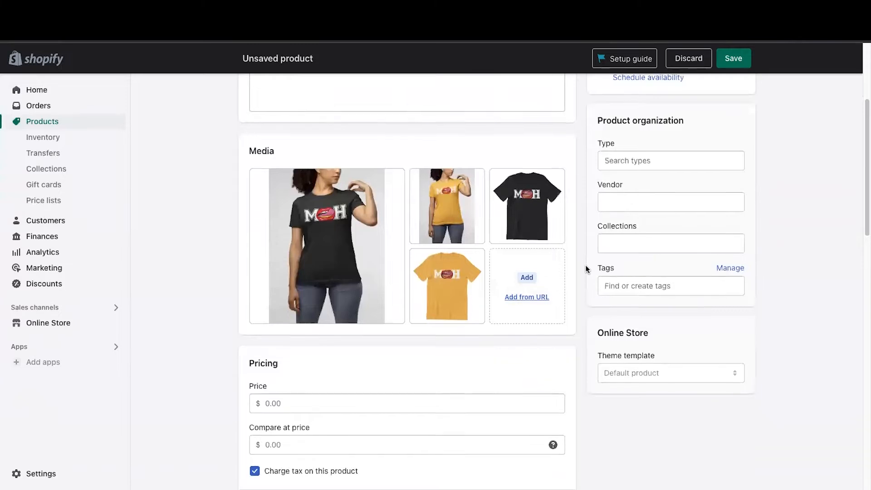
scroll(585, 268, "down", 2)
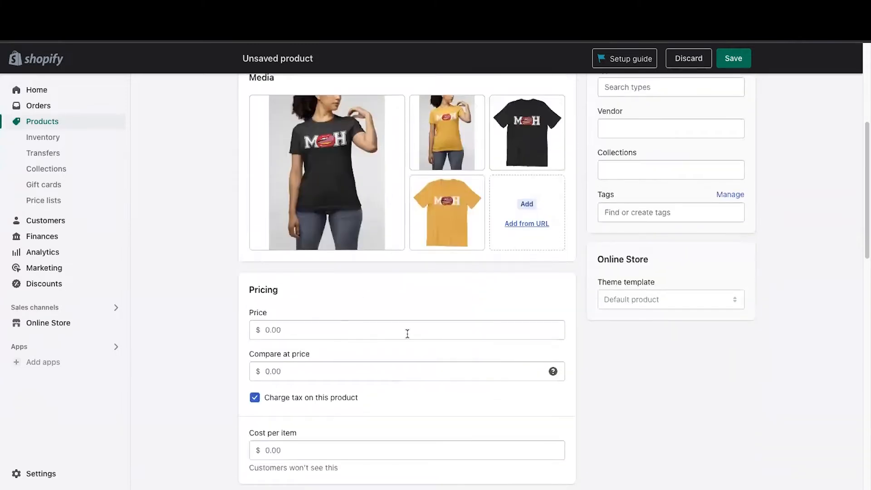
left_click(294, 331)
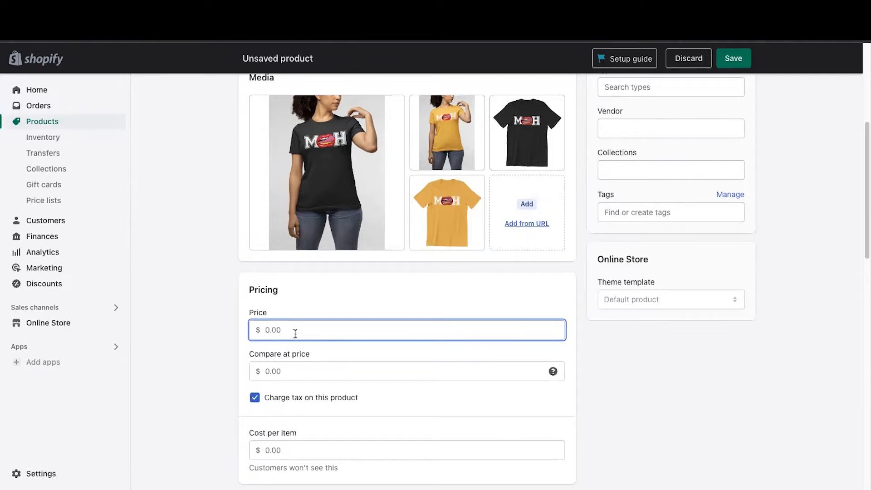
type("25")
left_click(356, 313)
Step: Set the product's compare-at price to $30.00
left_click(357, 370)
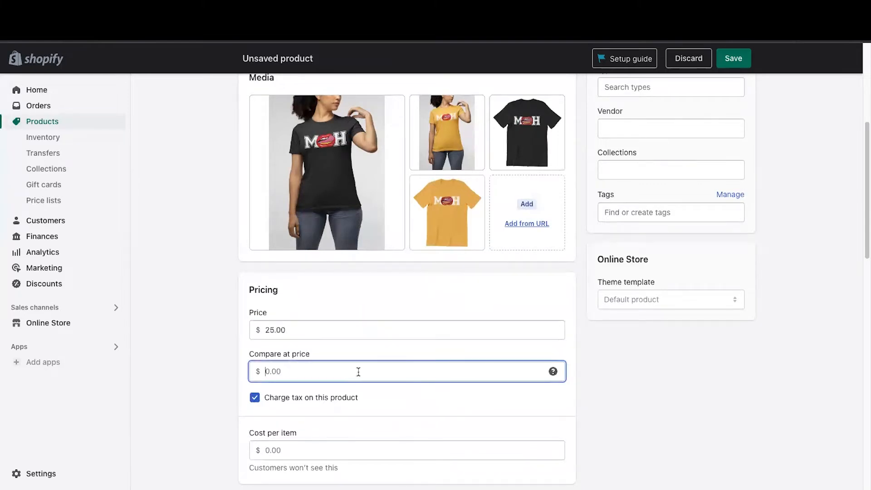
left_click(293, 329)
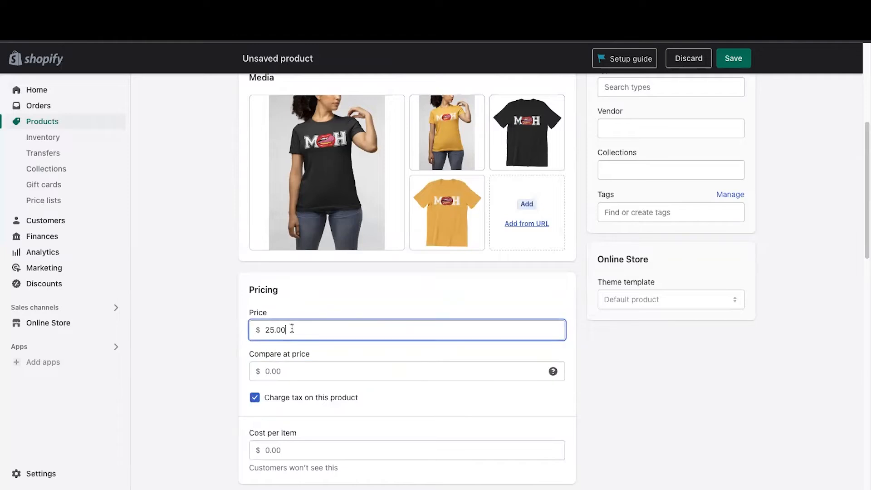
left_click(290, 375)
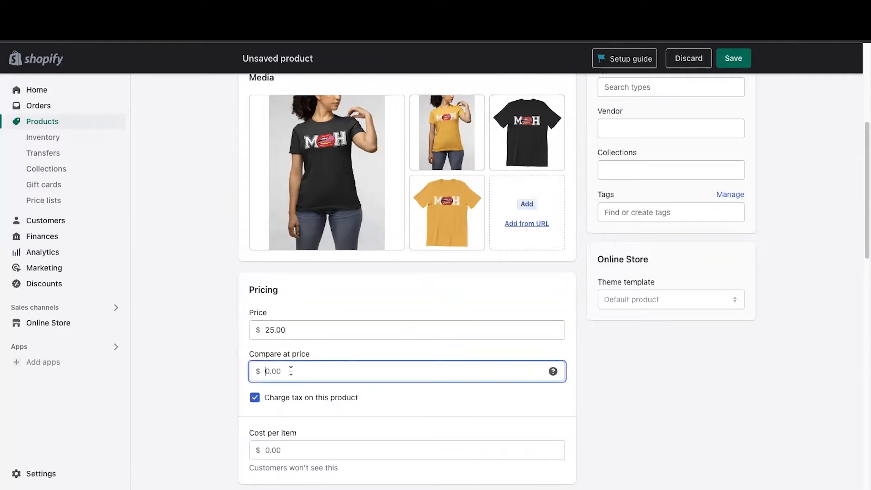
type("4")
key("BackSpace")
type("30")
left_click(318, 359)
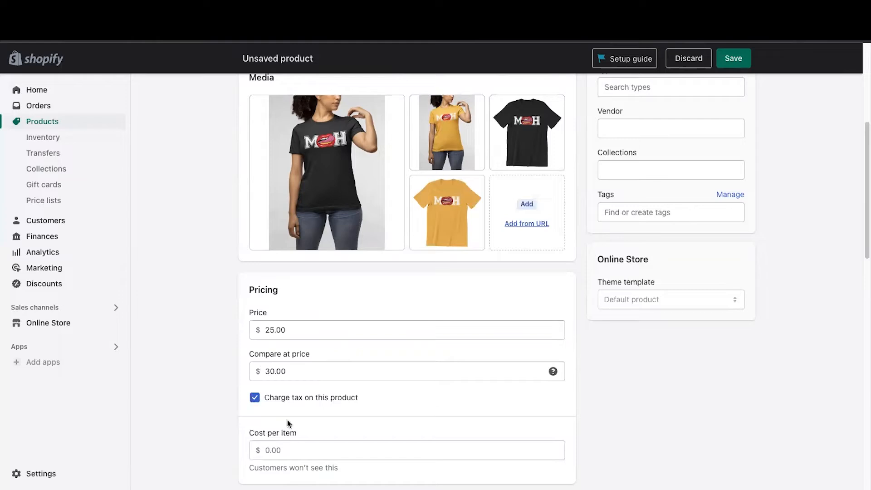
Step: Review the pricing section, including both prices, the tax charge option and the cost per item
scroll(327, 414, "down", 3)
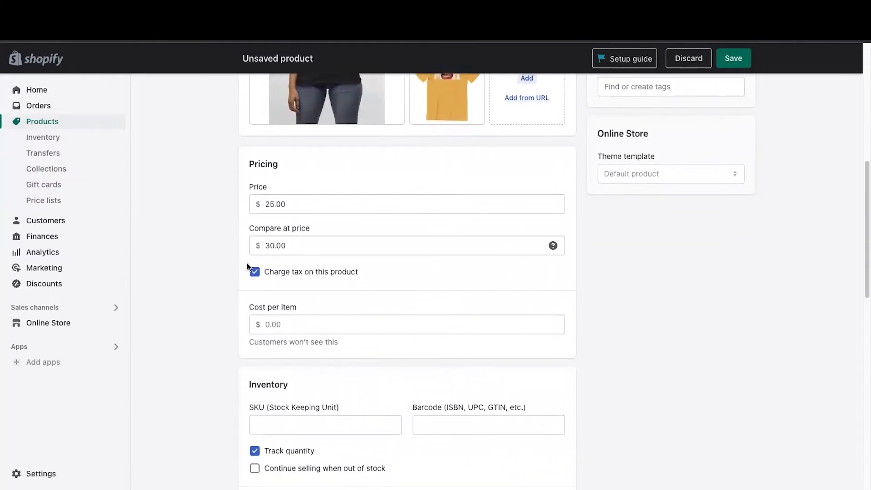
scroll(337, 347, "down", 1)
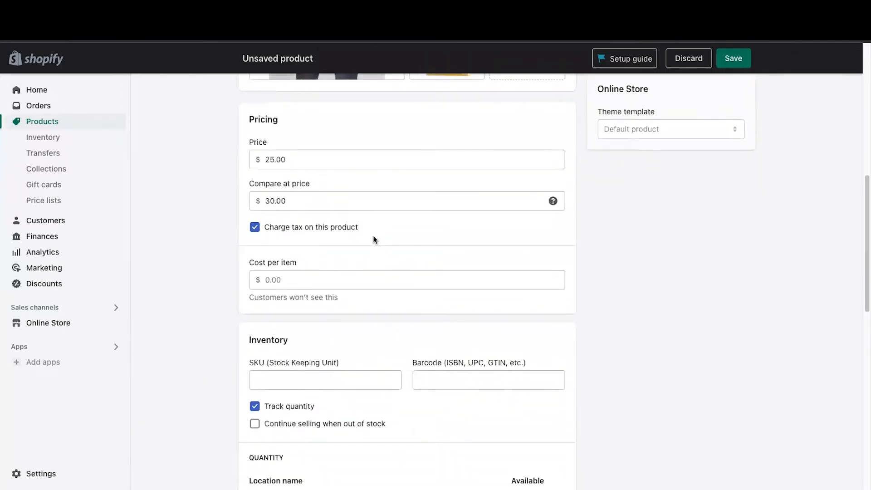
scroll(370, 237, "down", 1)
scroll(368, 237, "down", 1)
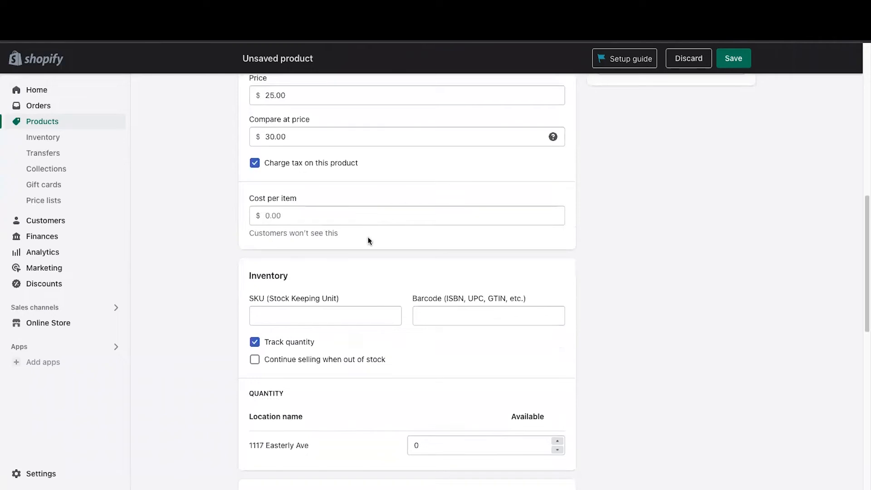
left_click(303, 212)
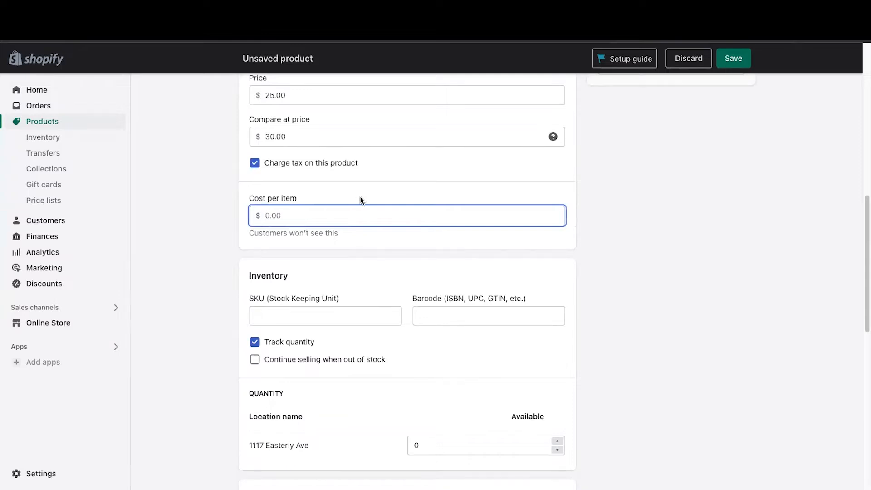
scroll(360, 198, "down", 1)
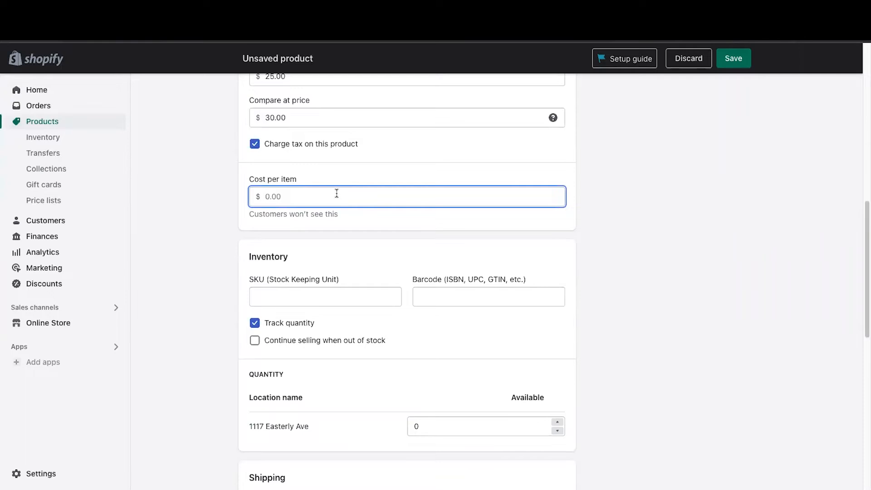
scroll(337, 194, "down", 1)
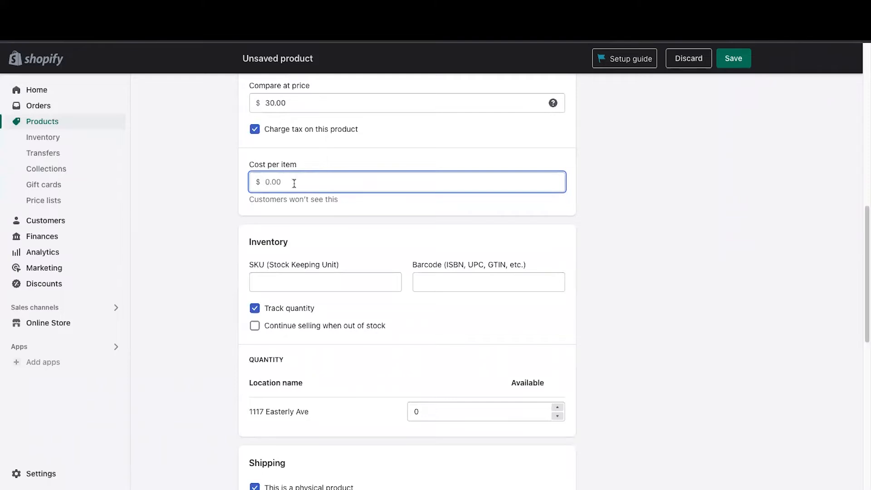
scroll(294, 183, "up", 5)
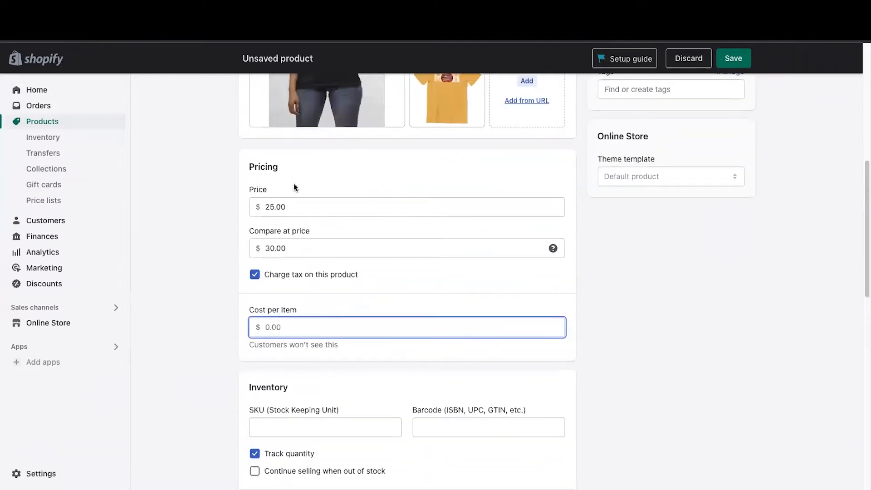
scroll(315, 230, "up", 1)
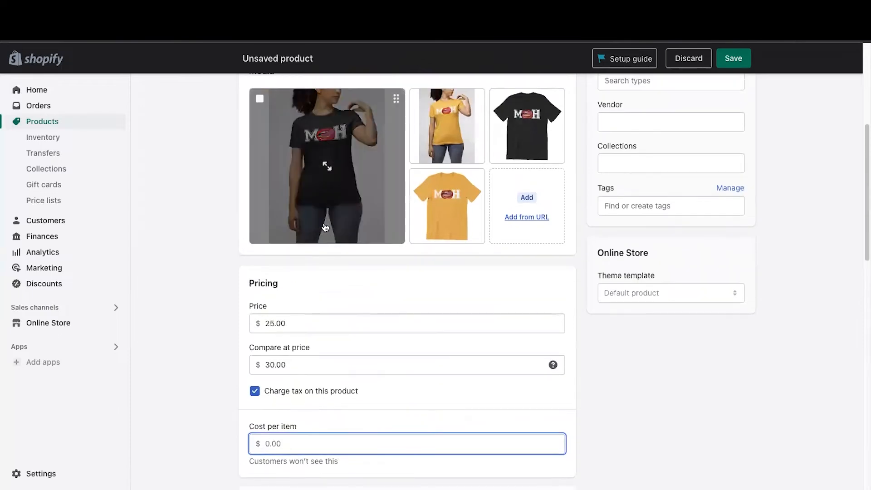
scroll(356, 282, "down", 2)
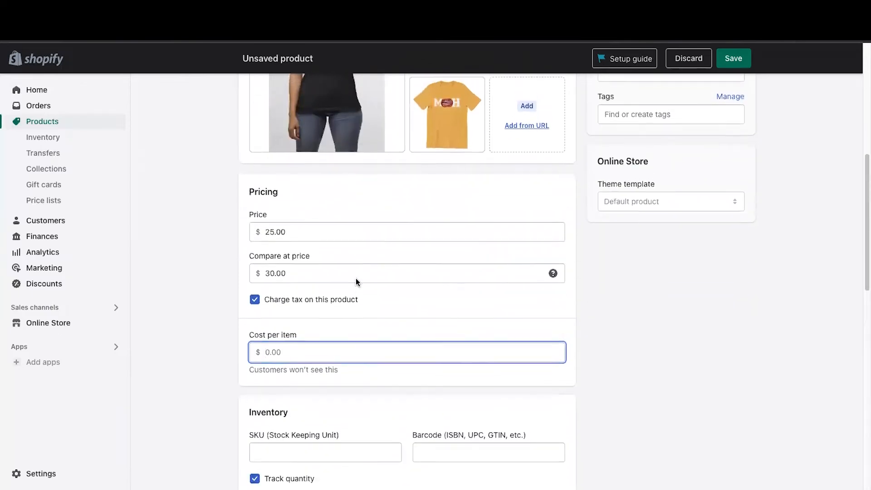
scroll(356, 282, "up", 1)
scroll(356, 282, "down", 2)
scroll(356, 282, "up", 3)
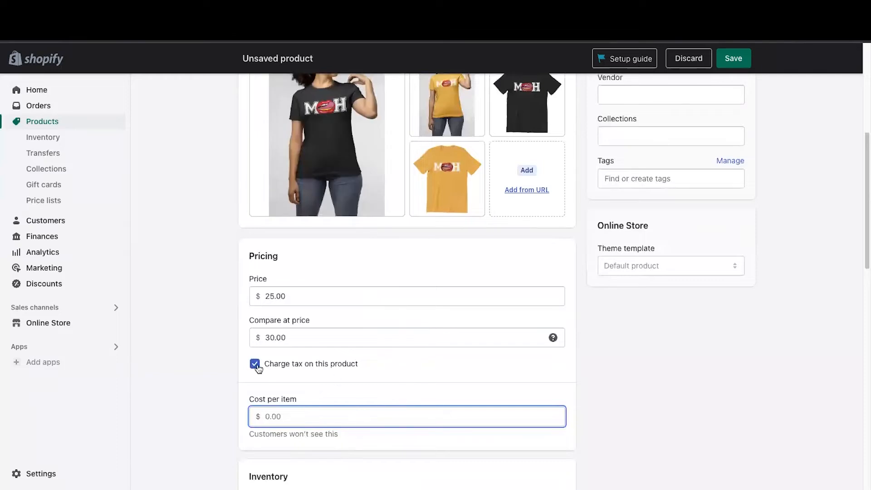
scroll(293, 420, "down", 2)
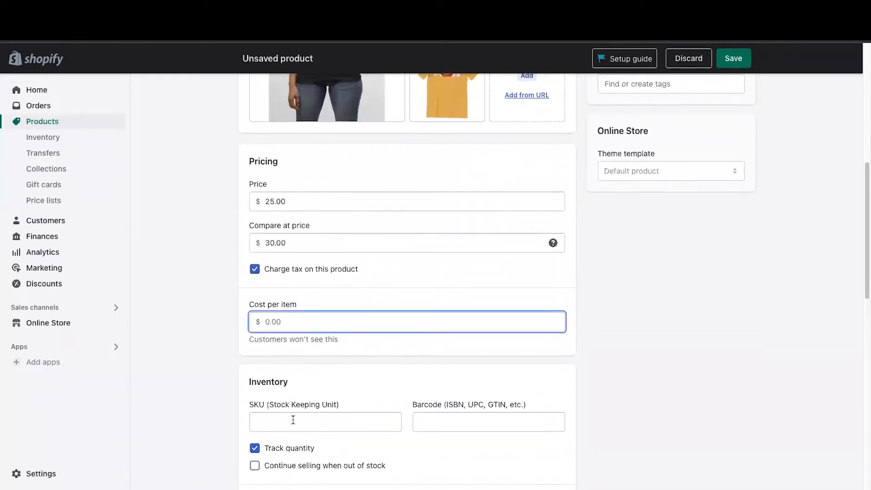
Step: Examine the inventory section's SKU, barcode, quantity tracking and out-of-stock selling settings
scroll(264, 327, "down", 3)
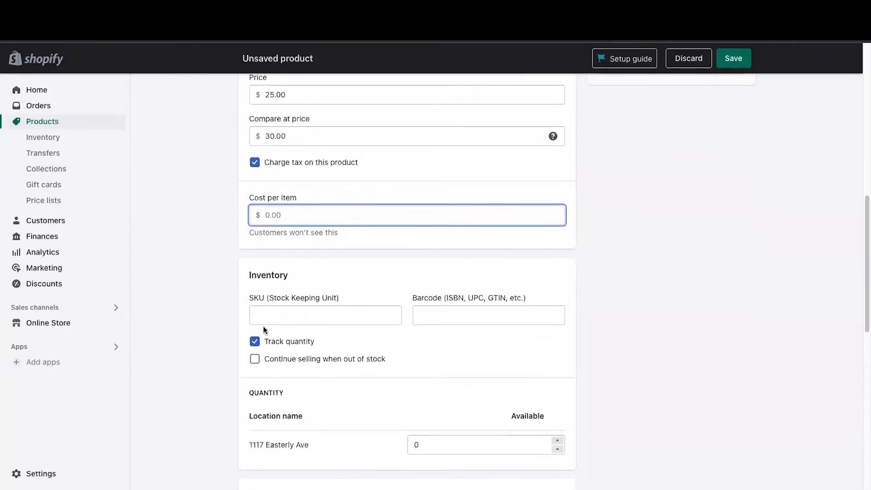
scroll(263, 325, "down", 1)
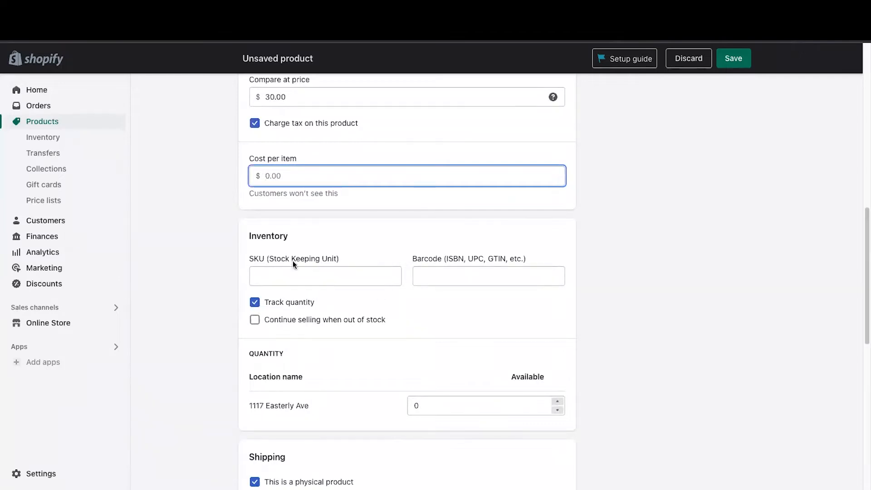
left_click(372, 277)
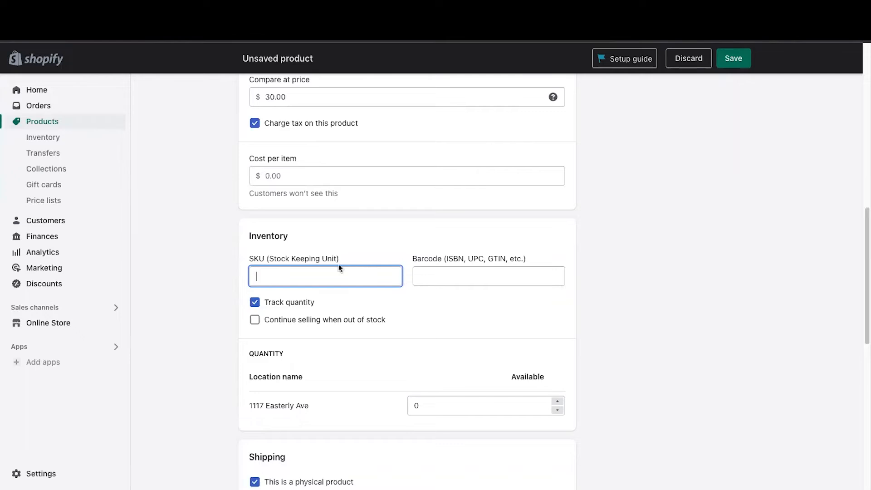
left_click(256, 302)
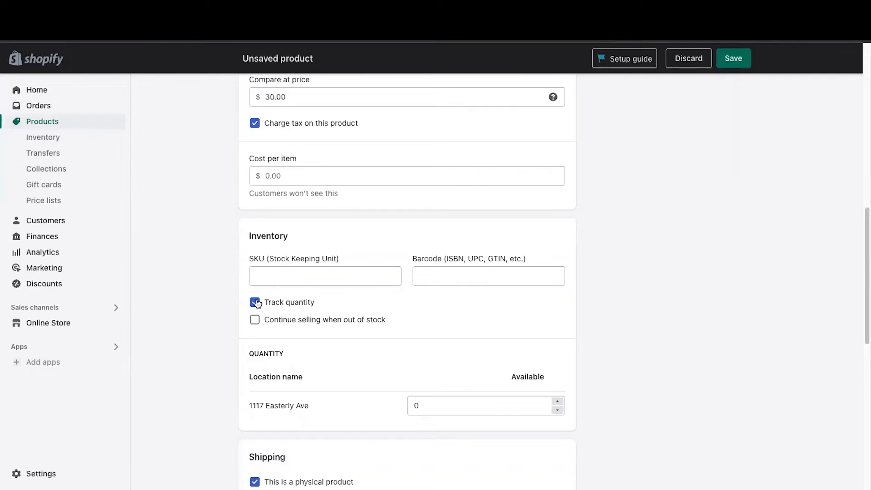
left_click(255, 303)
scroll(282, 263, "down", 1)
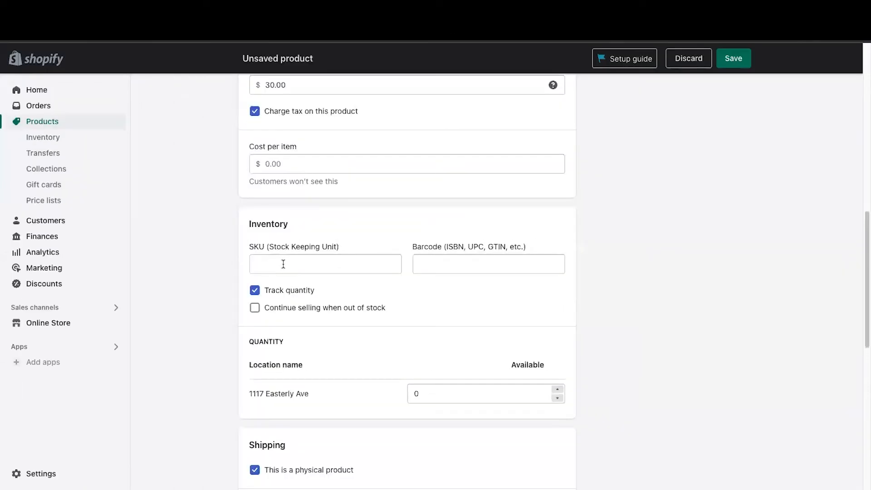
scroll(307, 297, "down", 1)
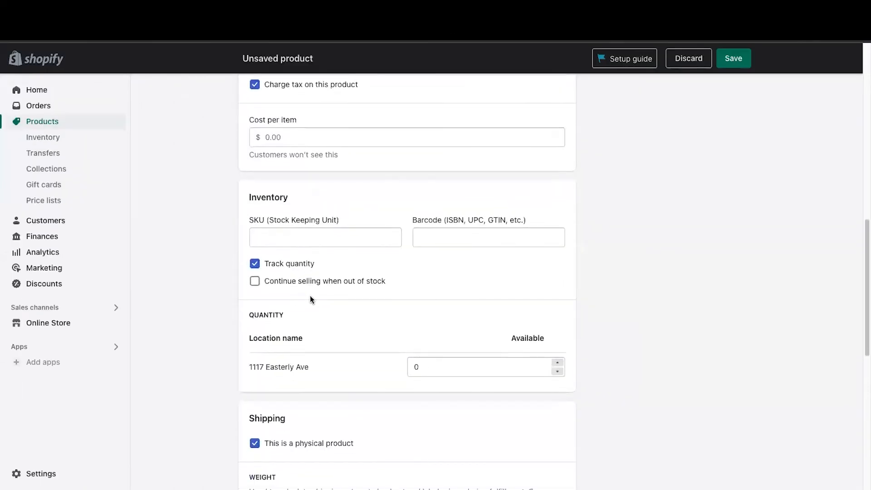
scroll(310, 298, "down", 1)
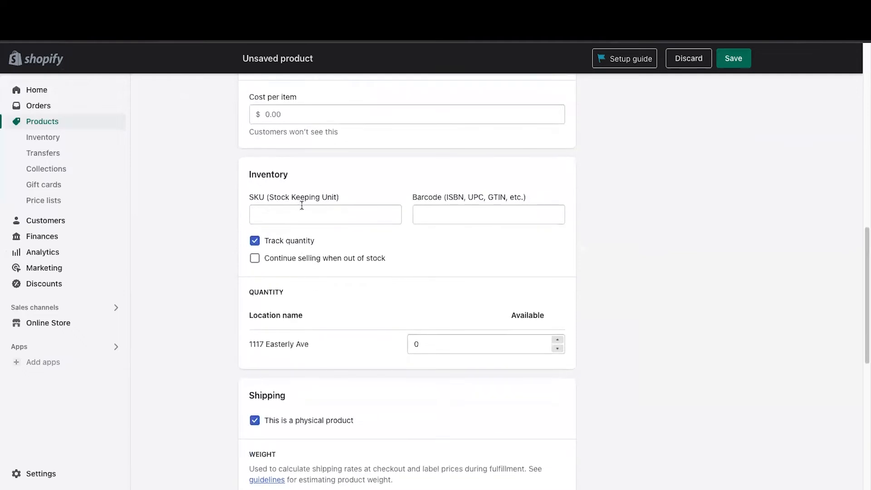
left_click(344, 209)
scroll(343, 209, "down", 1)
scroll(343, 210, "up", 5)
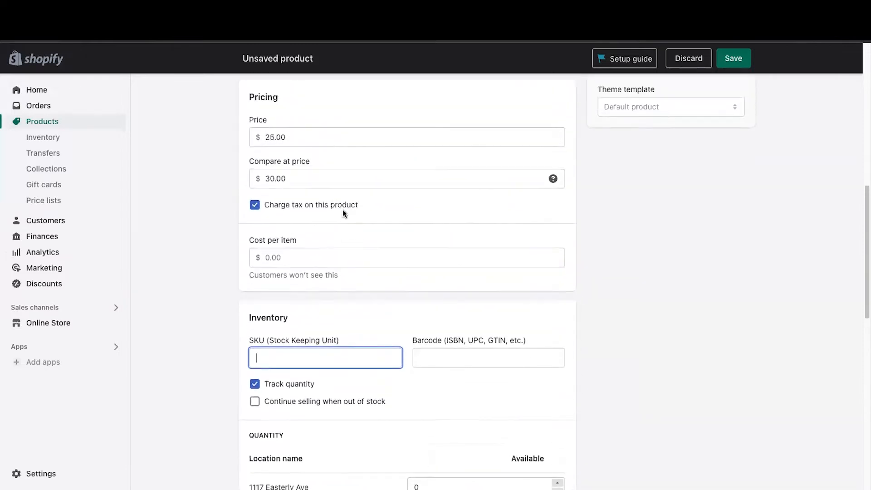
scroll(344, 213, "down", 8)
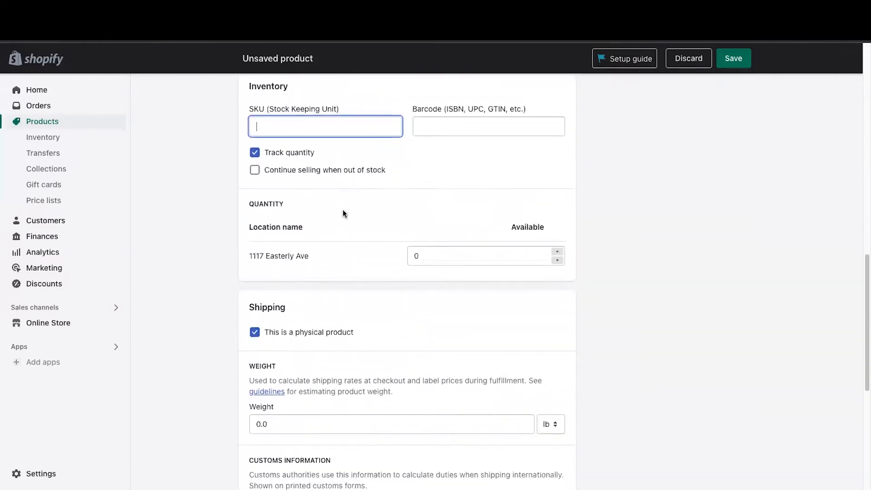
Step: Set the product's shipping weight to 10 oz
scroll(344, 213, "down", 2)
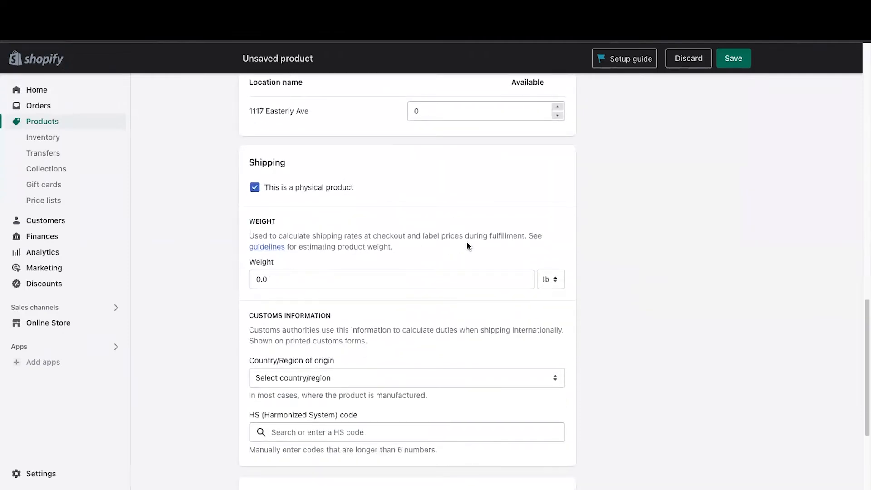
left_click(288, 278)
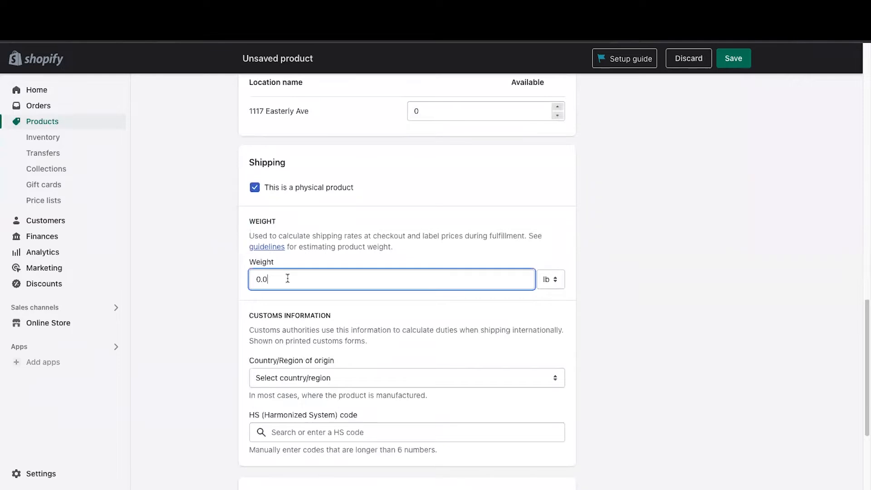
double_click(365, 275)
type("10")
left_click(567, 283)
left_click(561, 294)
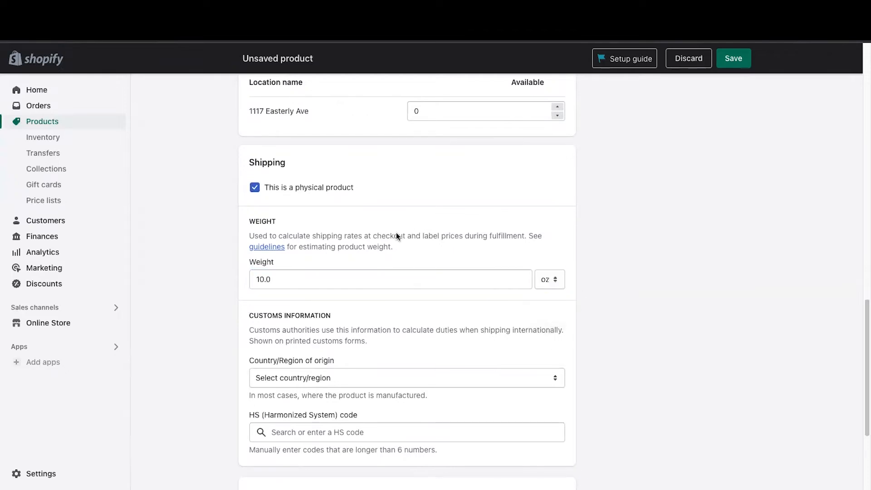
Step: Set the country/region of origin in the customs information to United States
scroll(323, 342, "down", 1)
scroll(317, 341, "up", 2)
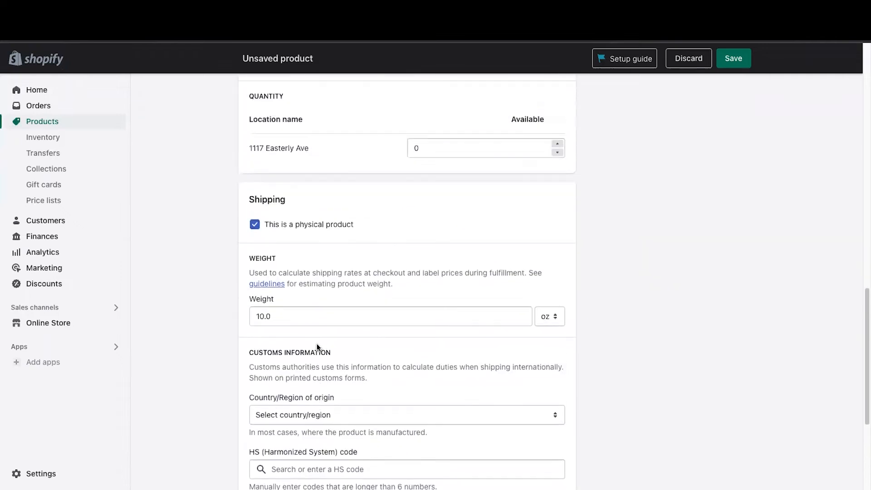
scroll(317, 344, "down", 2)
scroll(317, 344, "down", 2)
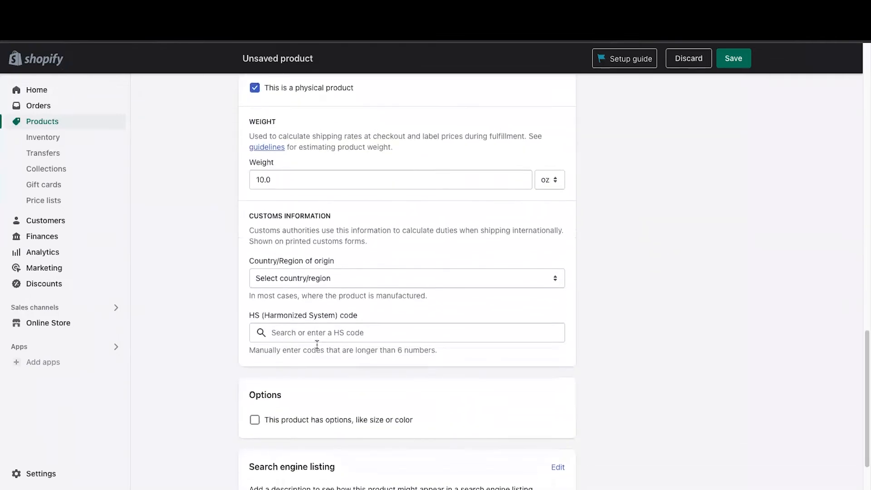
left_click(328, 262)
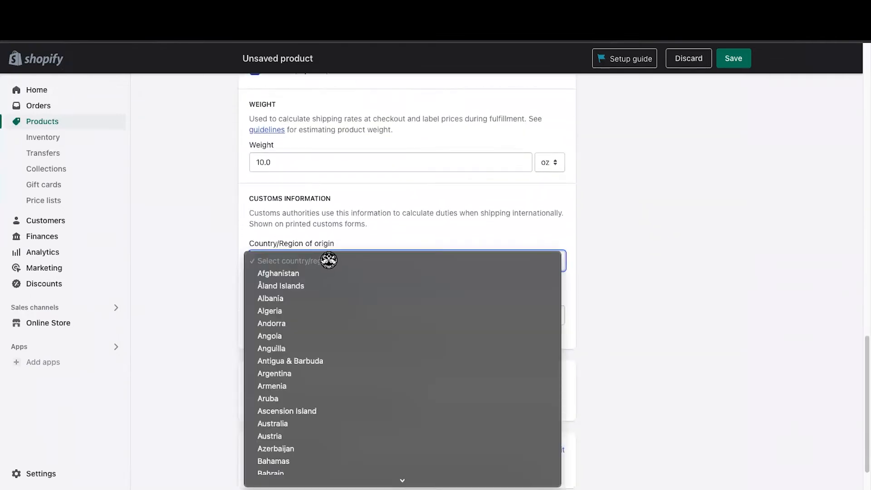
left_click(350, 227)
left_click(464, 262)
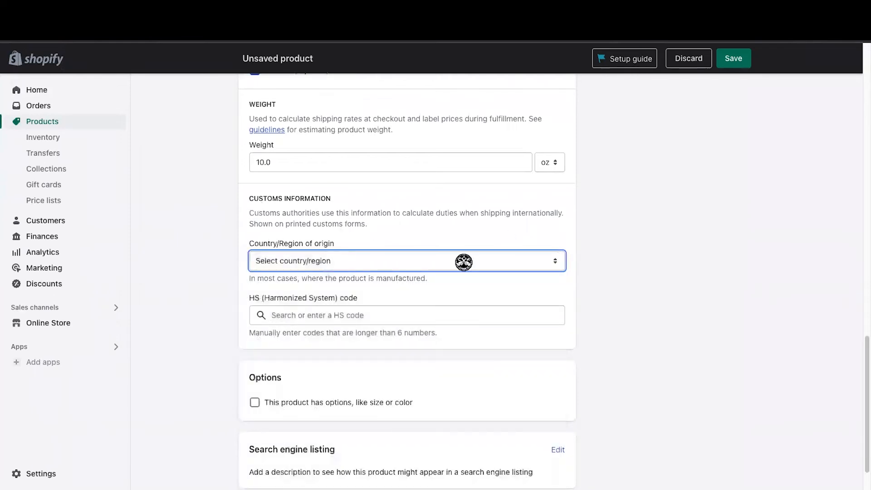
scroll(355, 394, "down", 3)
scroll(355, 397, "down", 20)
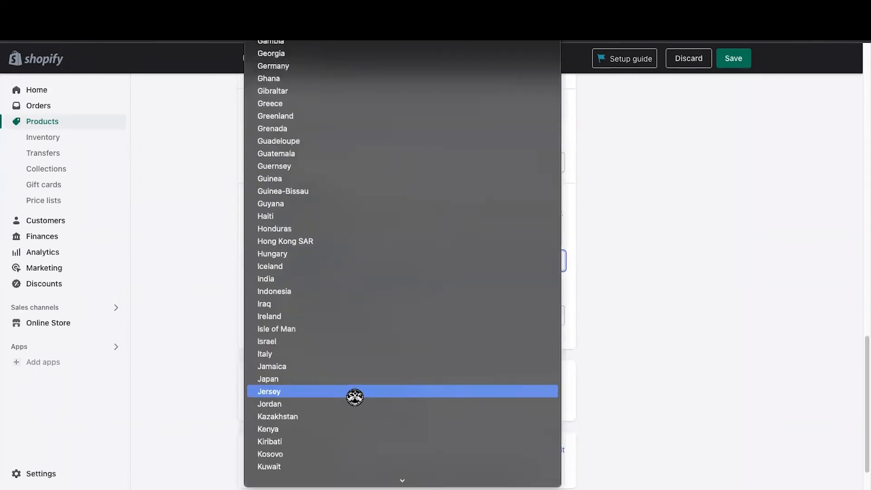
scroll(355, 397, "down", 20)
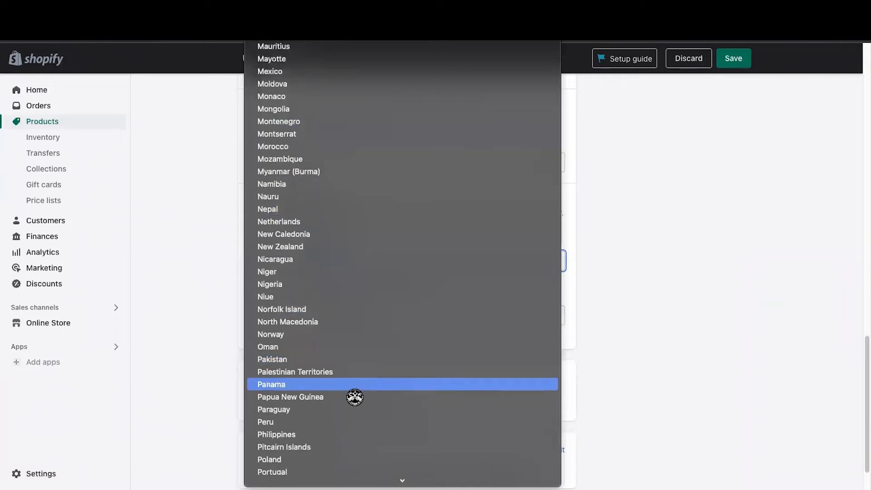
scroll(355, 397, "down", 20)
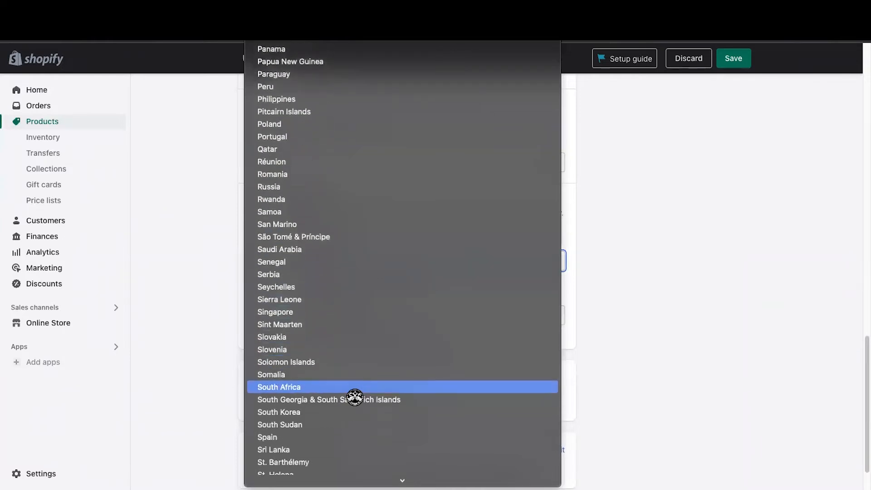
scroll(355, 397, "down", 1)
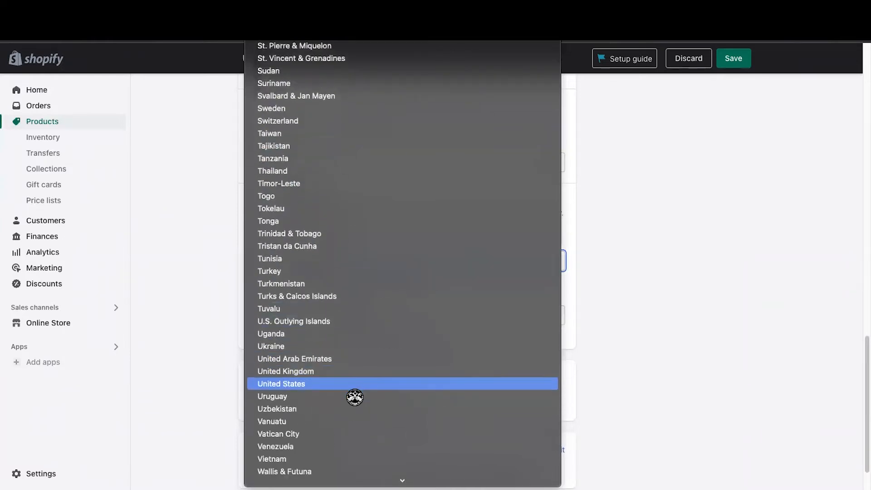
left_click(355, 397)
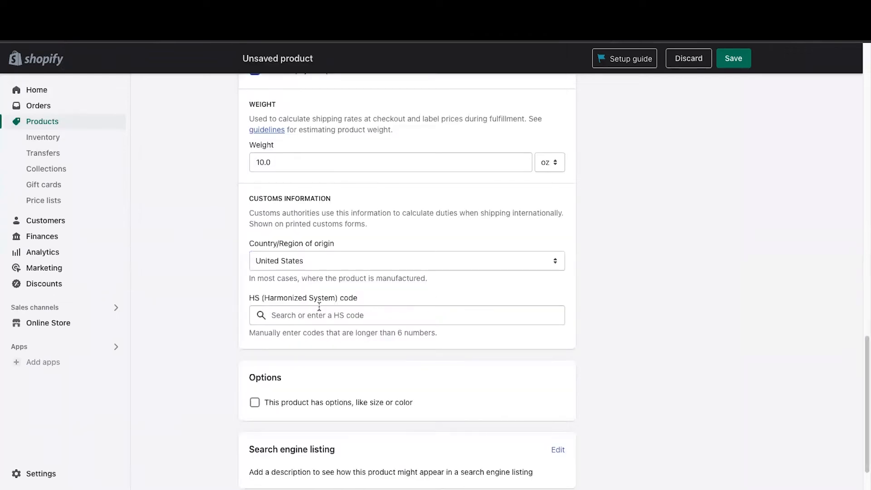
Step: Search the HS codes for "t-shirt" and assign the cotton T-shirts code 6109.10 to the product
left_click(311, 315)
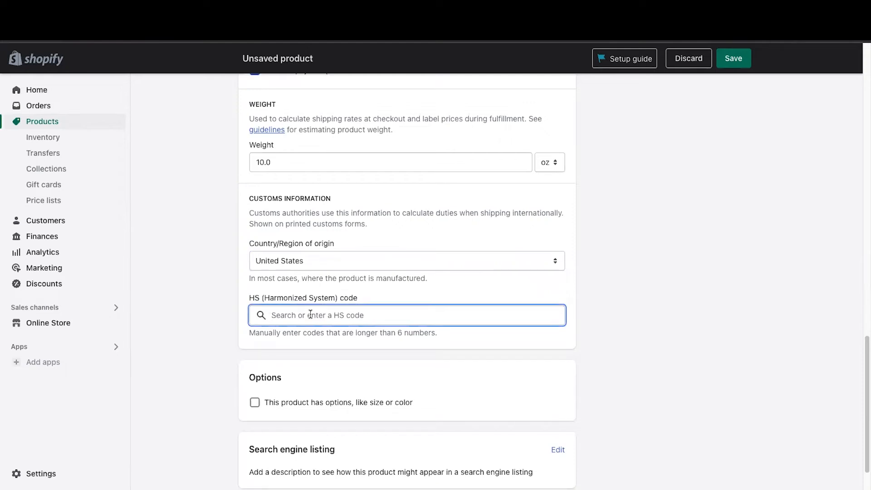
type("t-shirt")
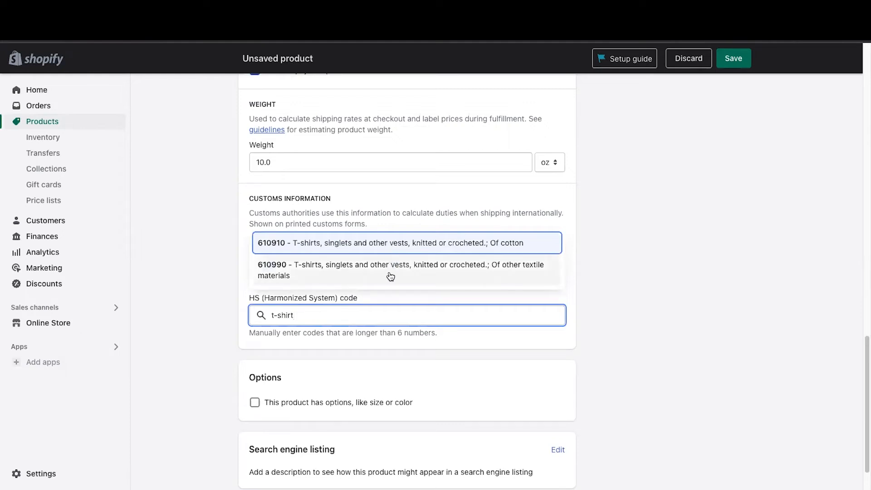
left_click(307, 246)
left_click(444, 325)
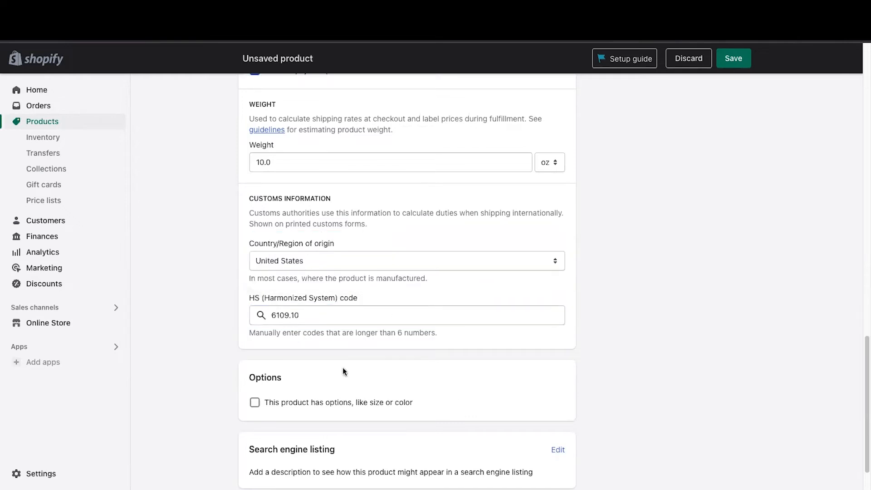
Step: Enable product options such as size or color and name the first option Color
scroll(343, 362, "down", 2)
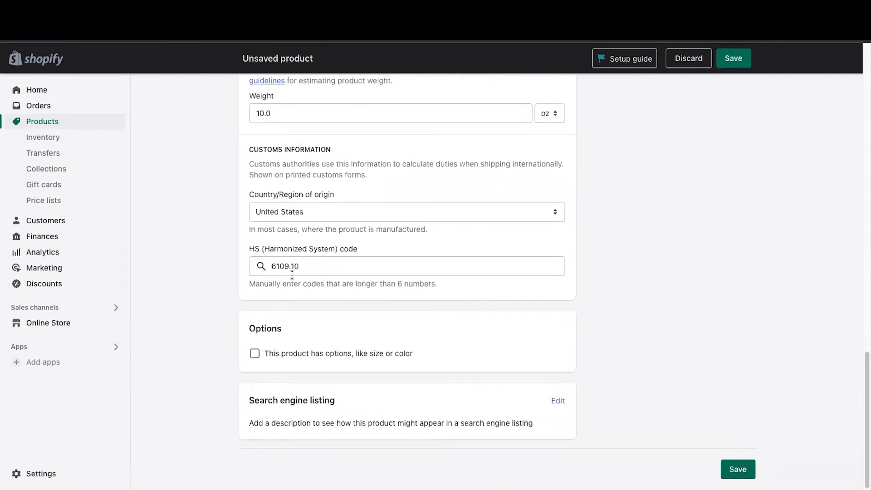
left_click(256, 354)
scroll(259, 356, "down", 2)
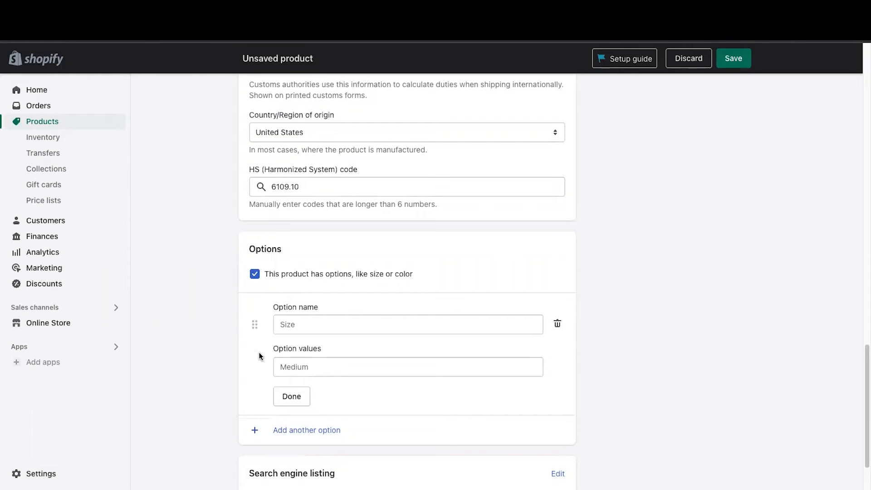
scroll(259, 356, "up", 20)
scroll(260, 357, "down", 2)
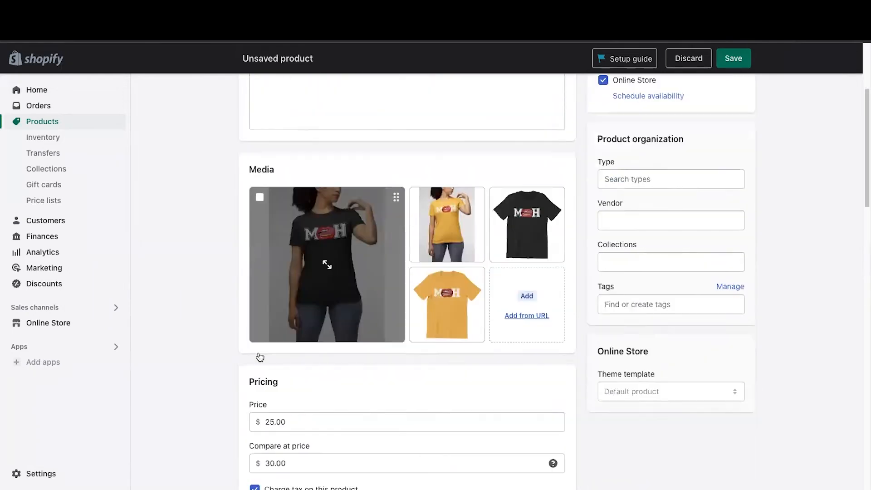
scroll(260, 357, "down", 4)
scroll(260, 357, "down", 10)
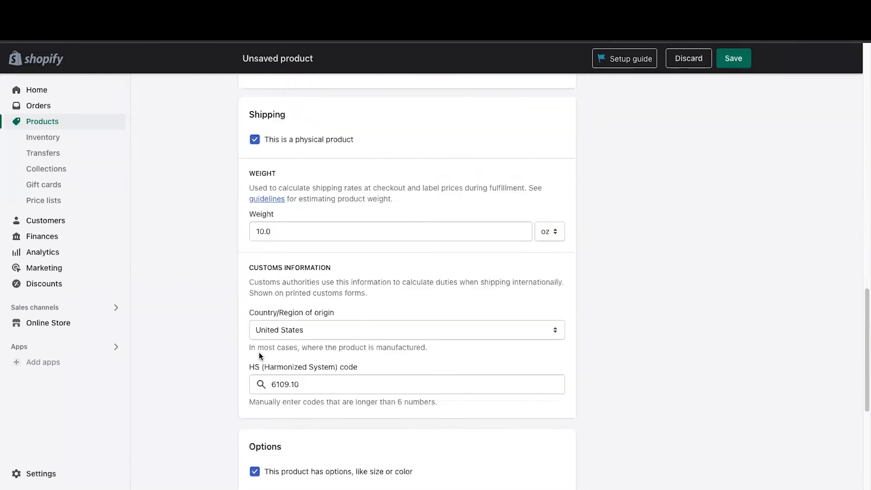
scroll(259, 355, "down", 6)
left_click(307, 248)
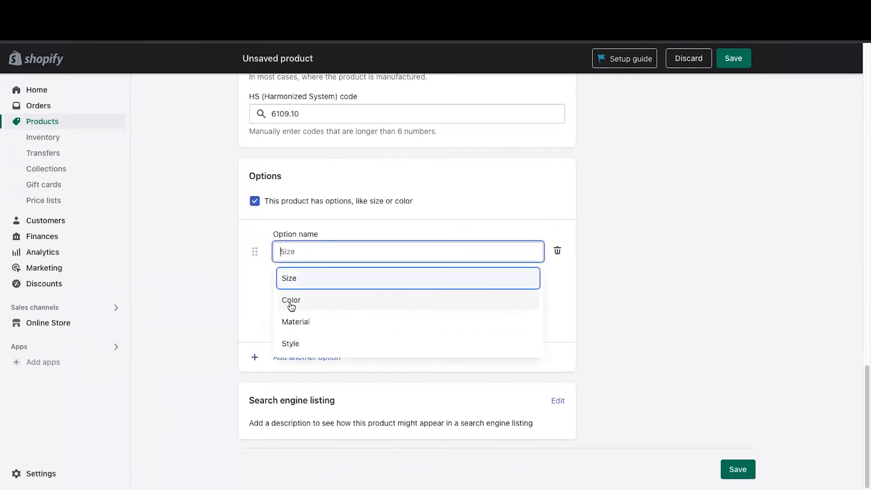
left_click(291, 307)
Step: Give the Color option the values Black and Gold and finish editing it
left_click(304, 289)
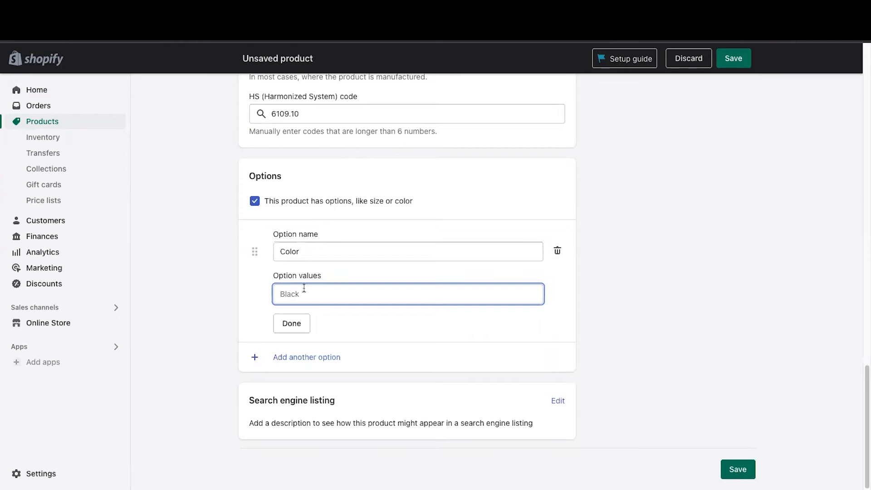
type("BLack")
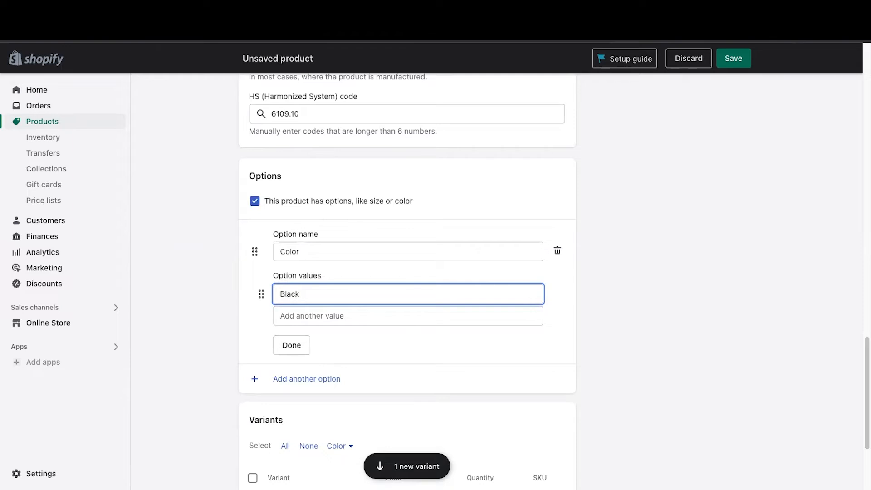
key("Tab")
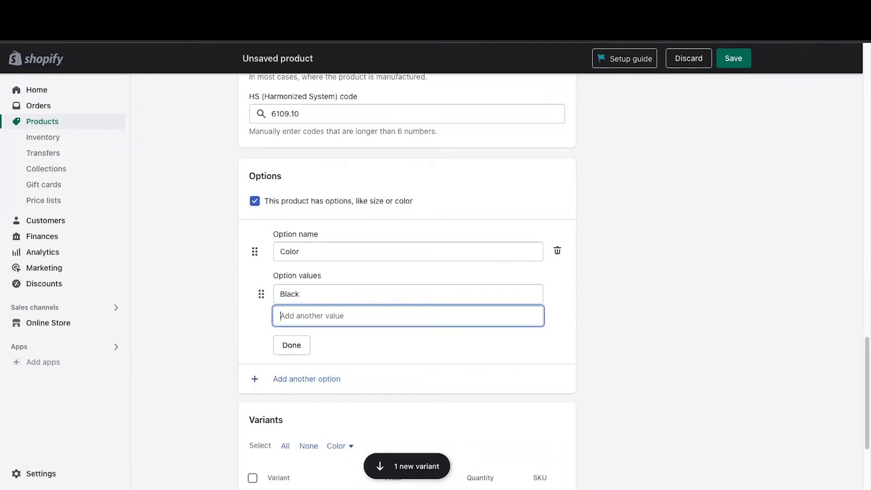
type("Gold")
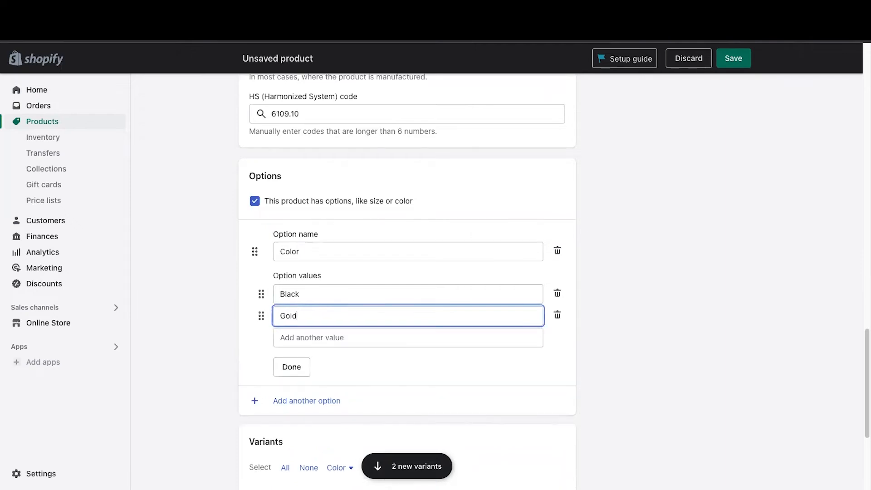
left_click(367, 352)
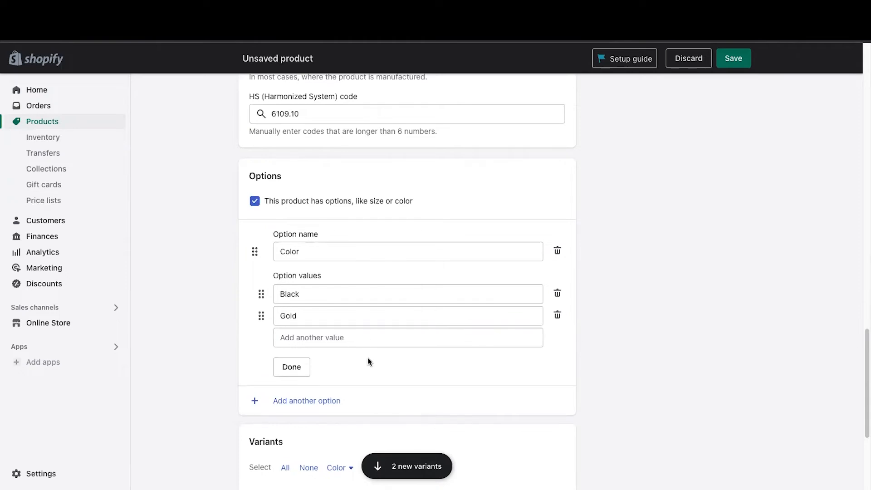
left_click(293, 369)
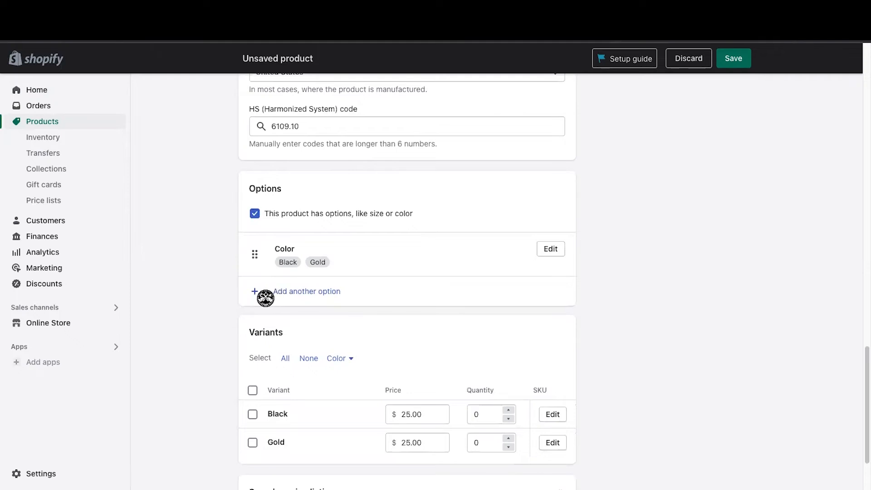
Step: Add a second product option named Size
left_click(255, 291)
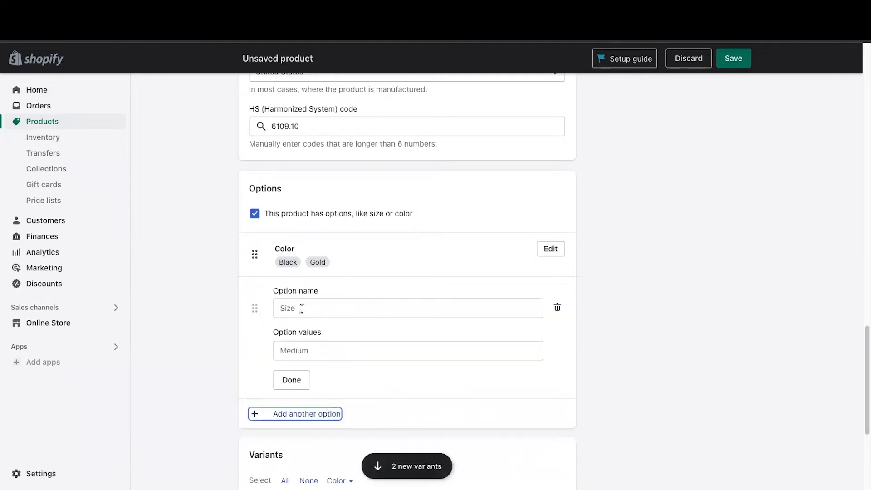
left_click(301, 309)
left_click(287, 335)
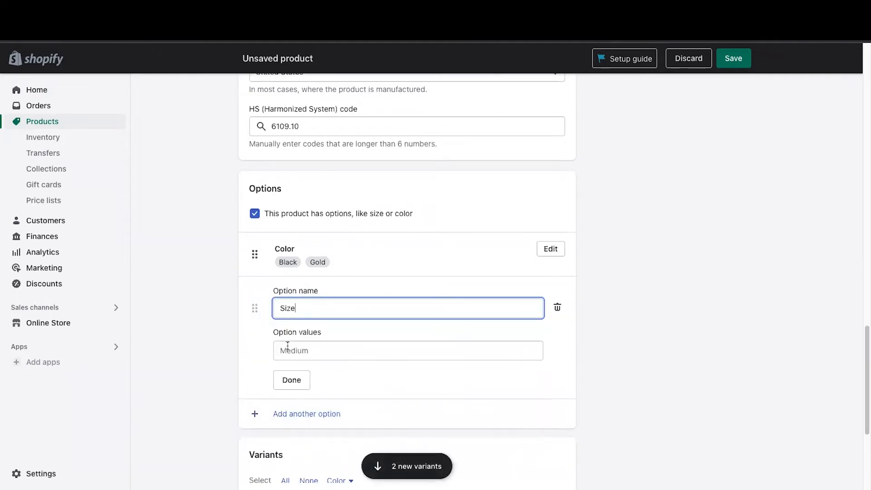
Step: Give the Size option the values Small, Medium and Large and finish editing it
left_click(287, 348)
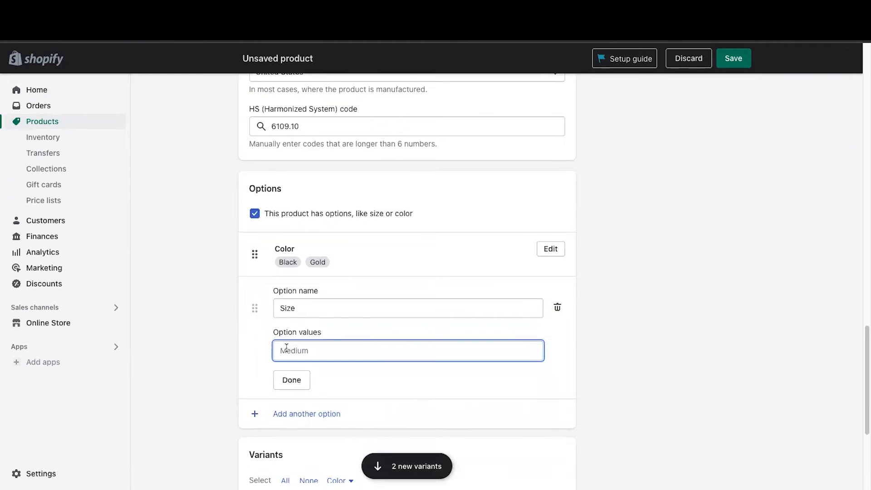
type("Sma")
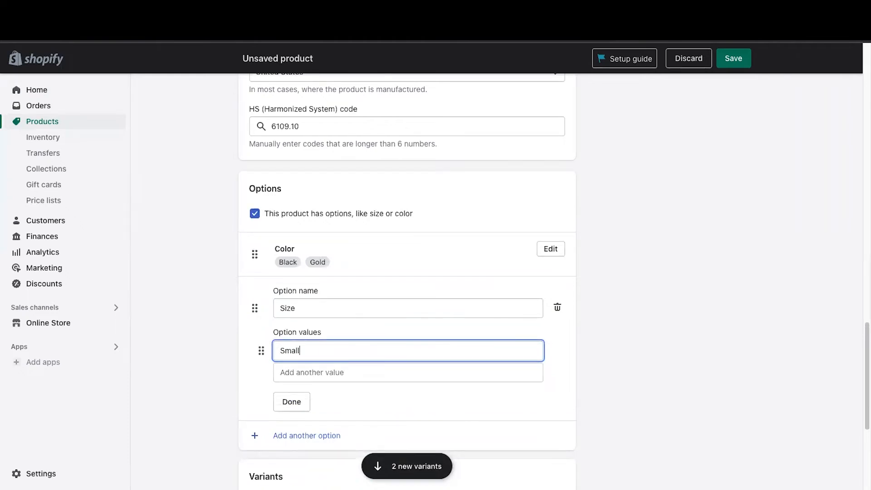
type("ll")
key("Tab")
type("Med")
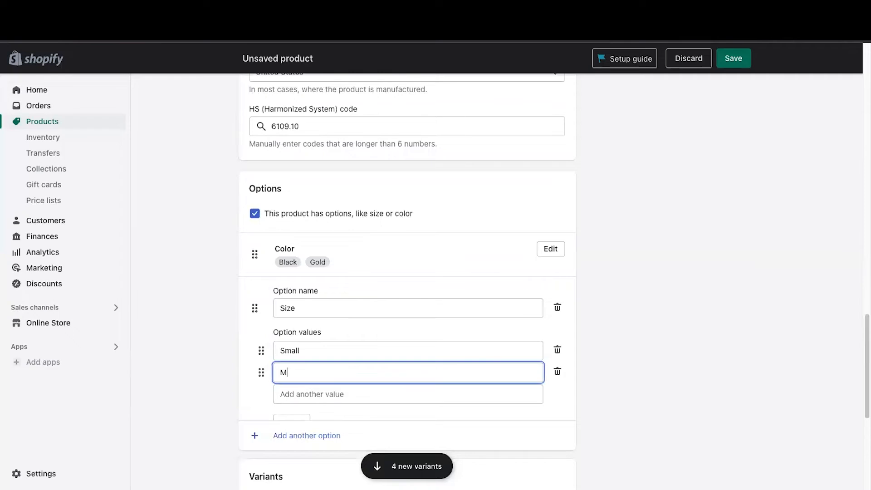
key("Tab")
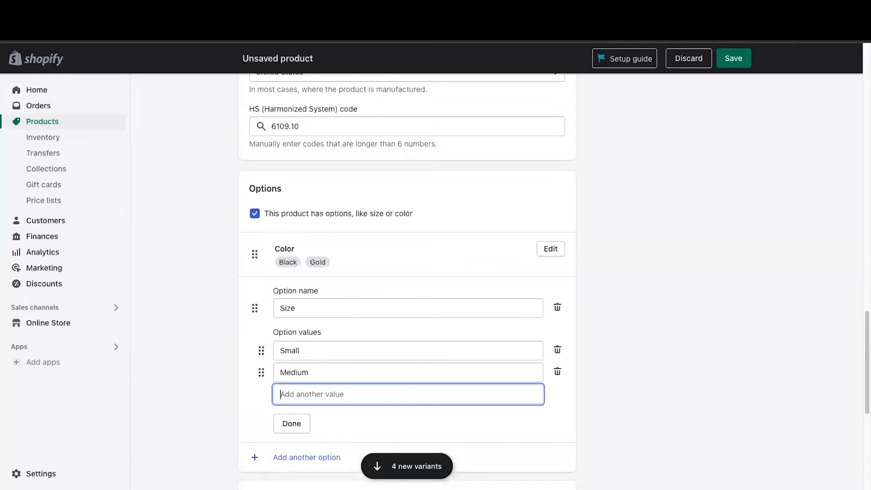
type("Large")
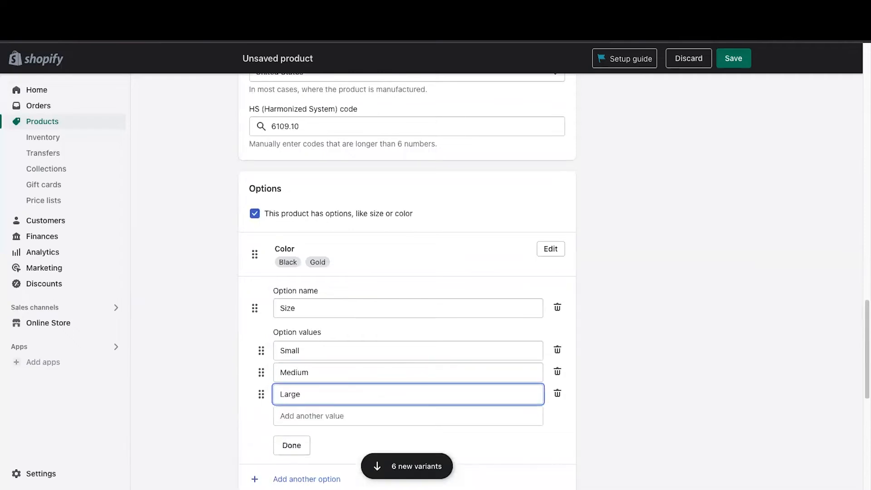
key("Tab")
scroll(327, 389, "down", 2)
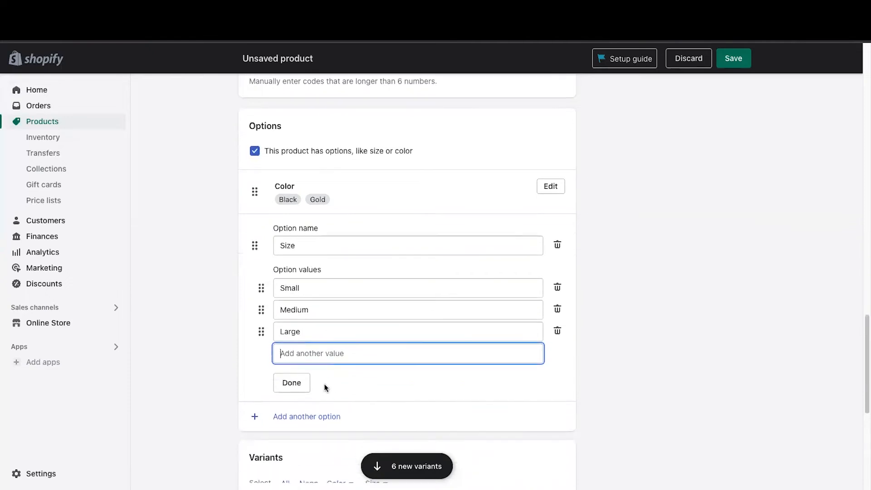
left_click(310, 388)
scroll(337, 416, "down", 4)
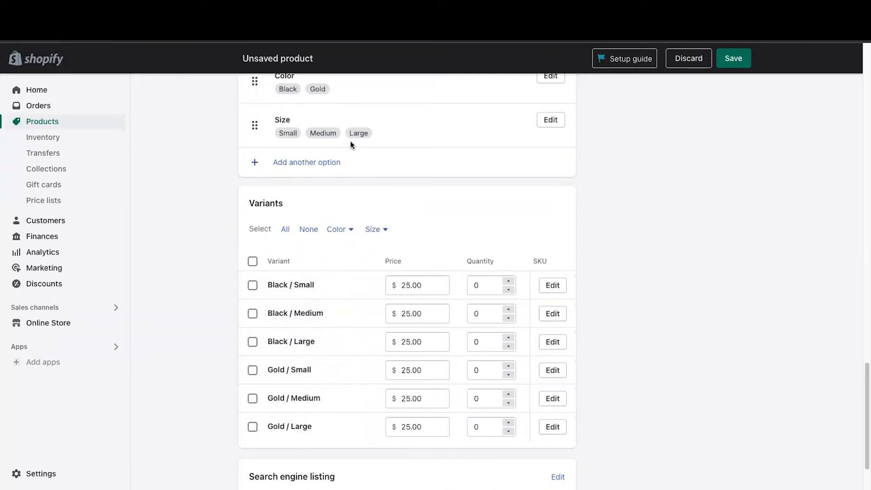
scroll(270, 276, "down", 1)
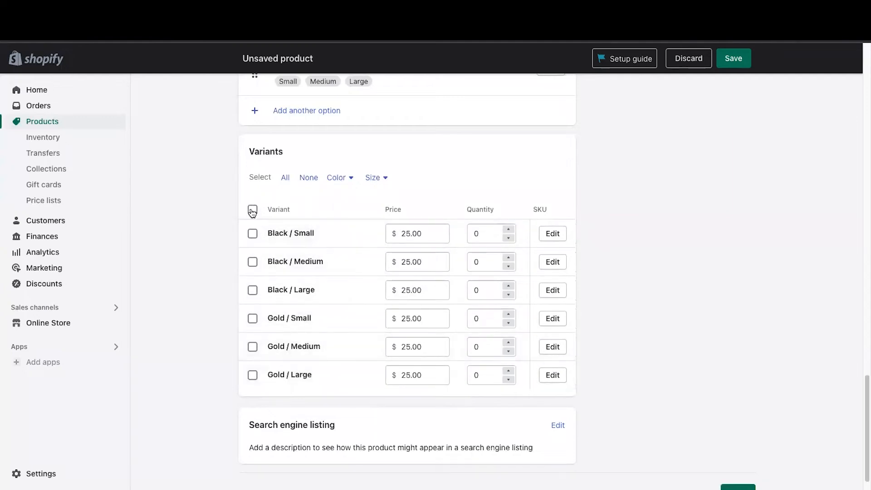
left_click(252, 234)
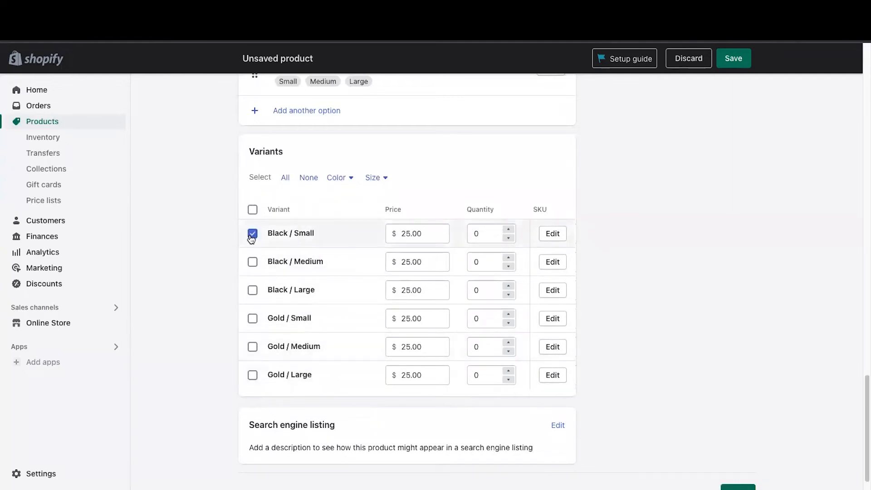
left_click(252, 262)
left_click(253, 291)
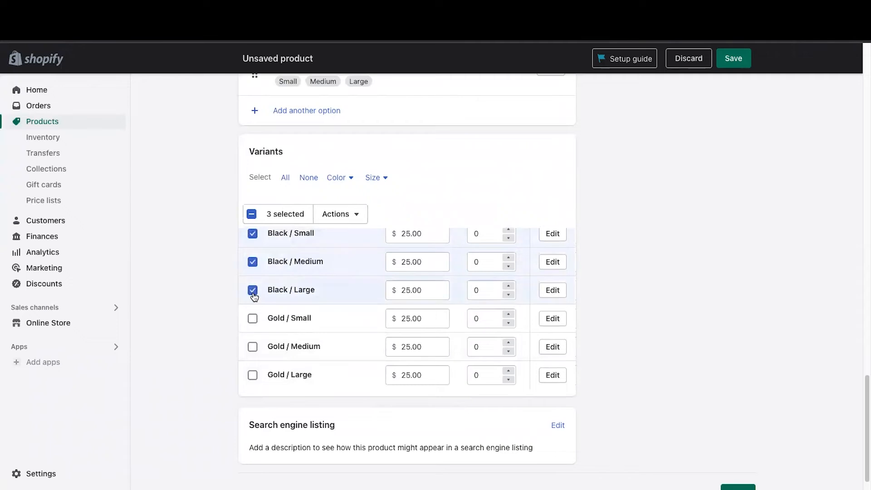
left_click(363, 222)
left_click(418, 188)
Step: Save the new product with active status
left_click(734, 59)
left_click(565, 313)
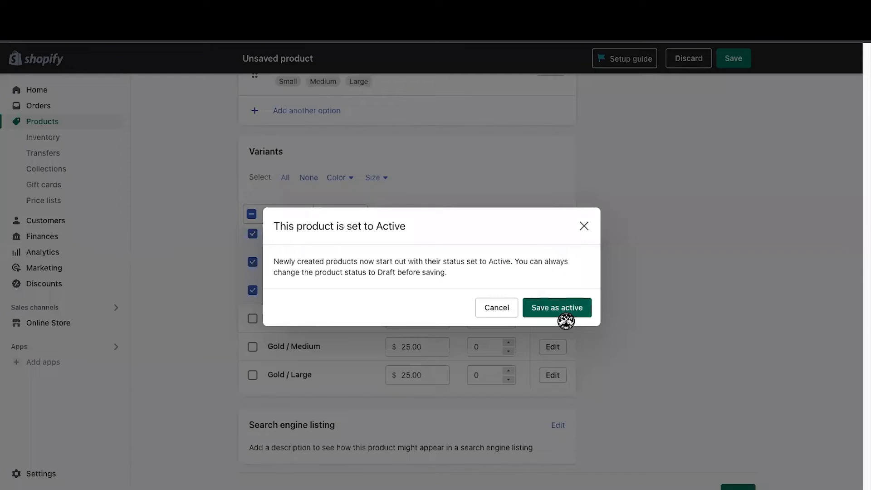
left_click(571, 314)
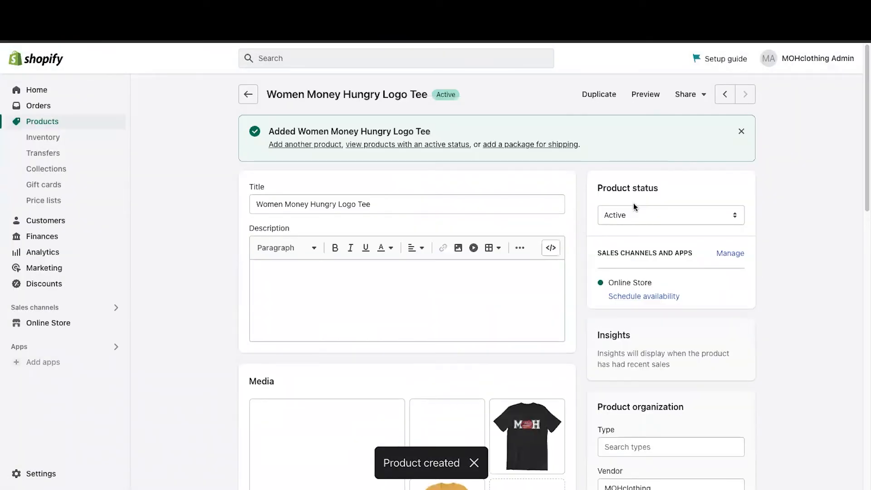
Step: Set the product status to Draft and save the product
left_click(636, 213)
left_click(637, 229)
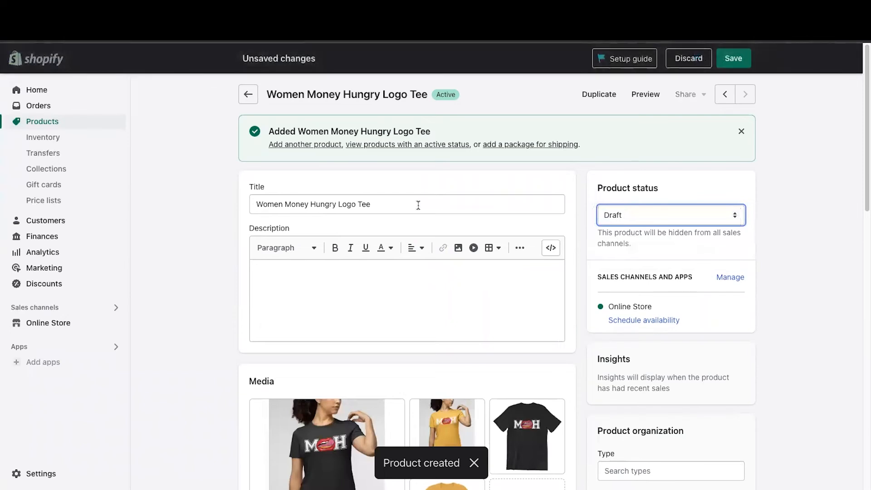
left_click(732, 58)
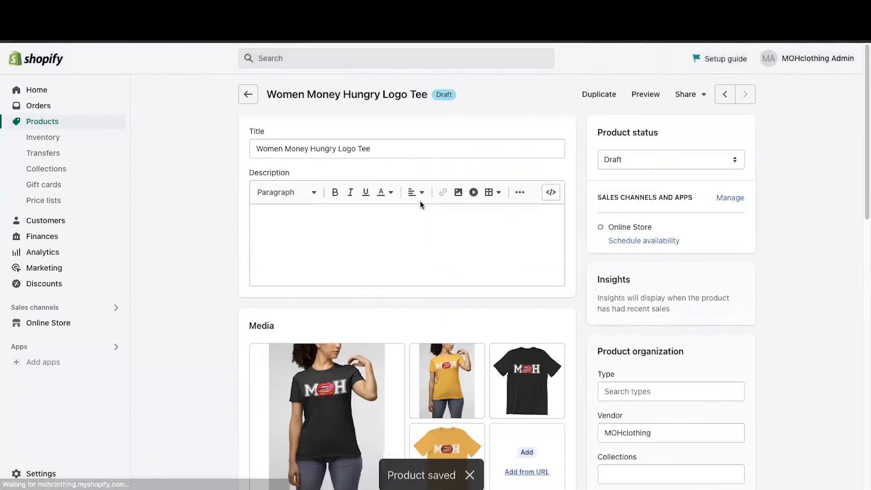
Step: Assign the flat black T-shirt image to the Black / Small, Black / Medium and Black / Large variants together
scroll(427, 278, "down", 9)
scroll(427, 278, "down", 5)
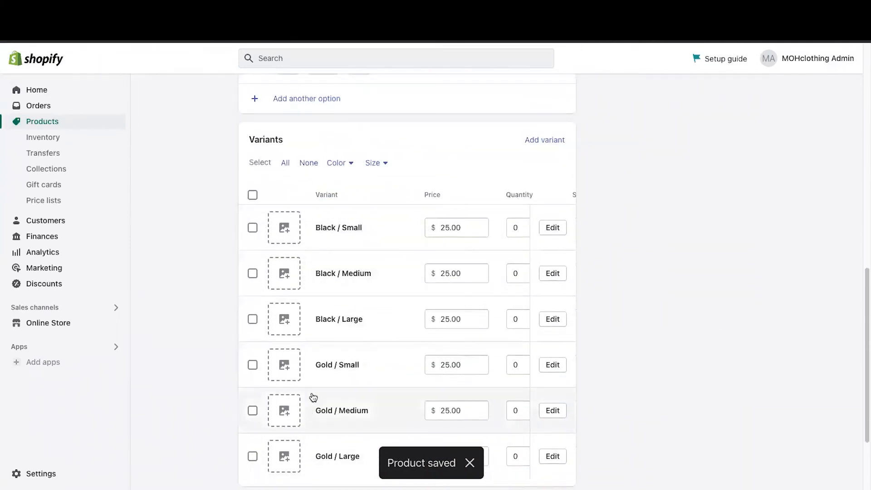
scroll(366, 275, "down", 2)
scroll(367, 236, "up", 3)
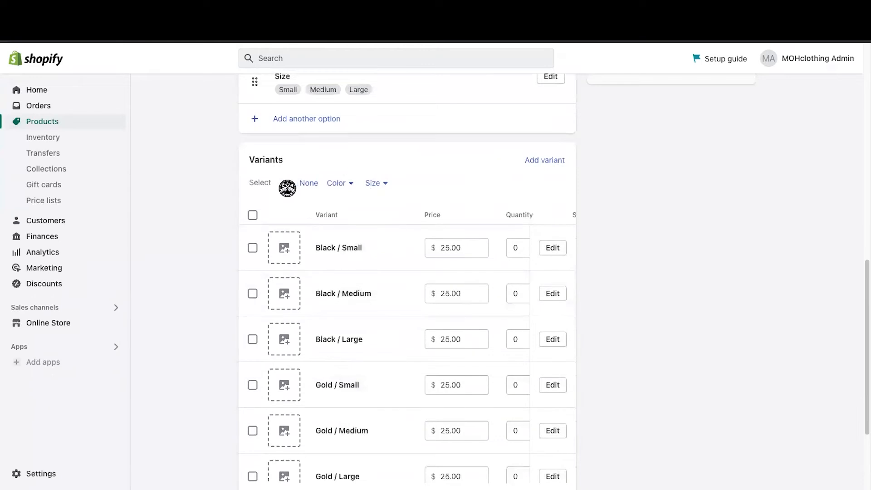
left_click(253, 247)
left_click(252, 293)
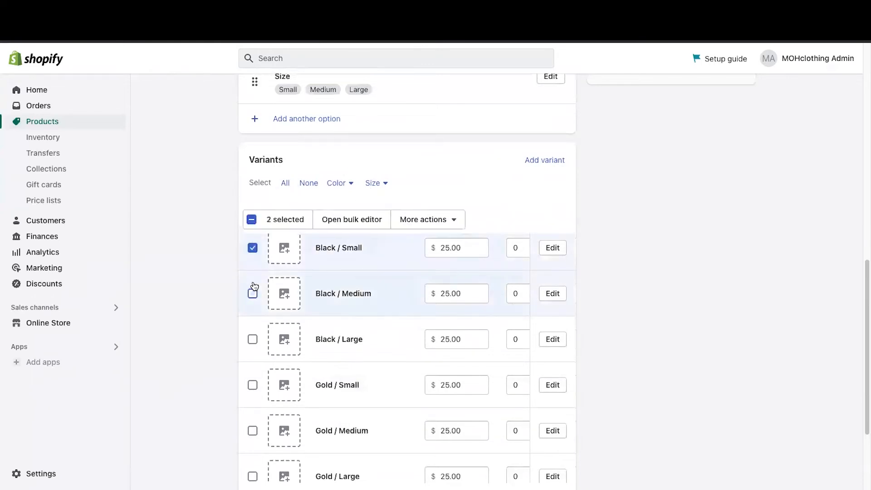
left_click(252, 339)
left_click(413, 223)
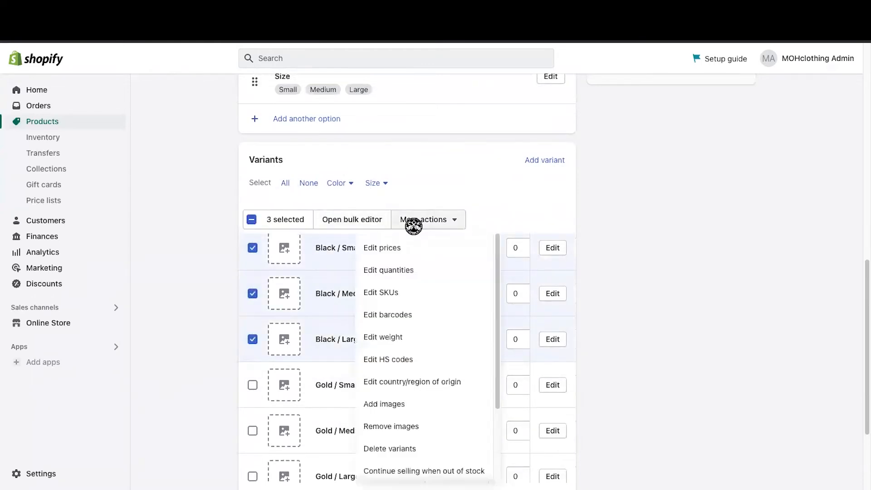
left_click(400, 405)
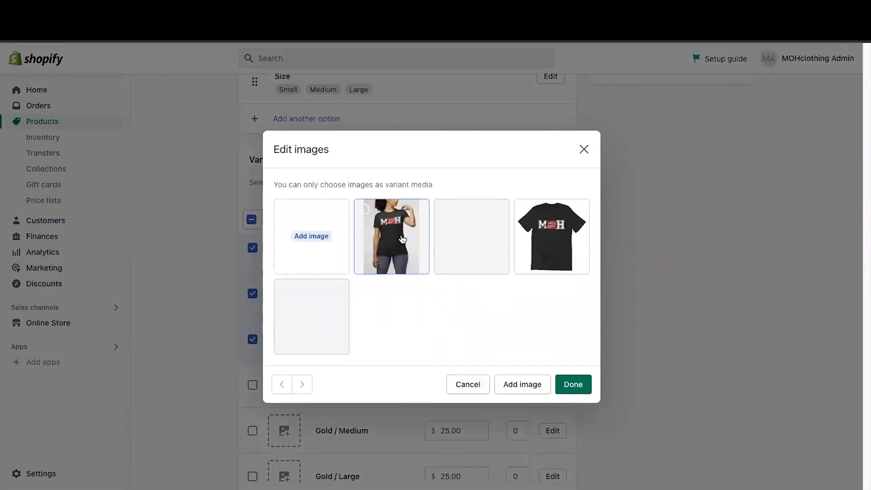
left_click(560, 239)
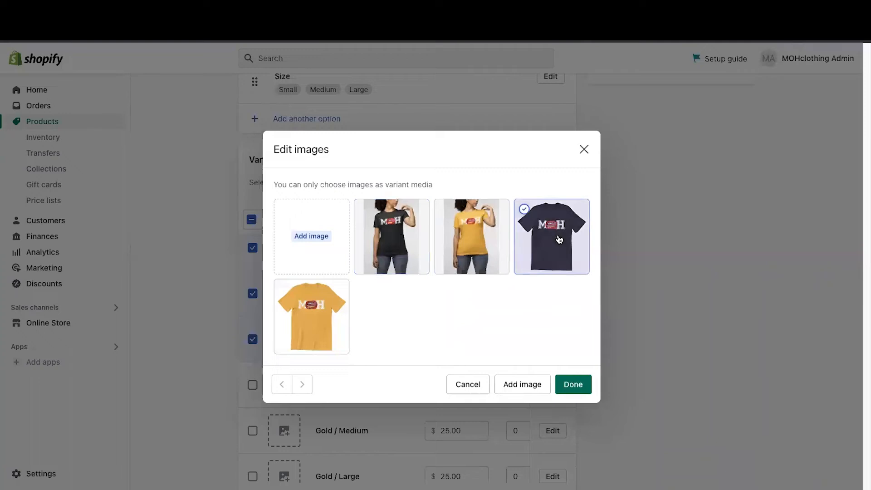
left_click(575, 384)
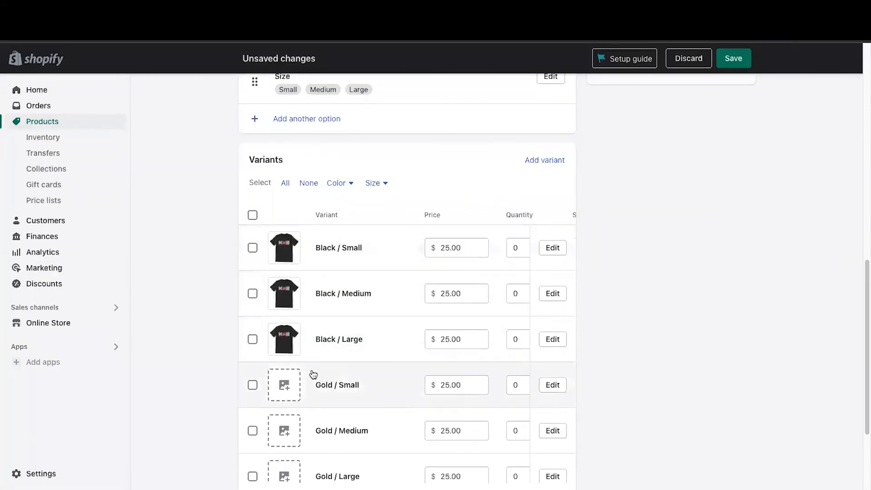
Step: Assign the flat gold T-shirt image to the Gold / Small, Gold / Medium and Gold / Large variants and save the product
scroll(313, 375, "down", 2)
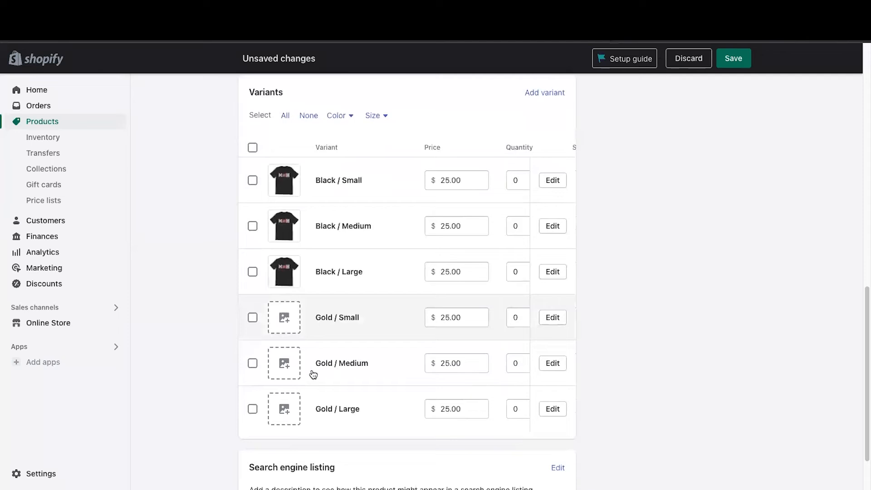
left_click(253, 317)
left_click(253, 363)
left_click(252, 363)
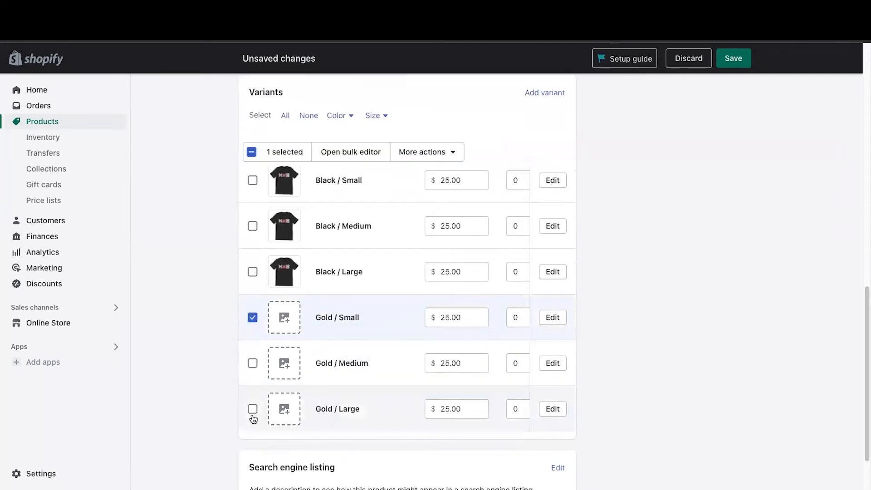
left_click(253, 409)
left_click(252, 363)
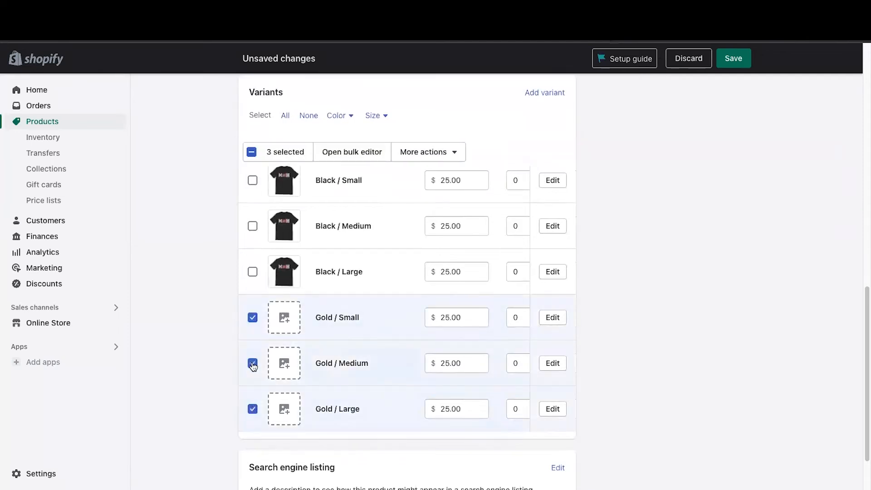
left_click(428, 152)
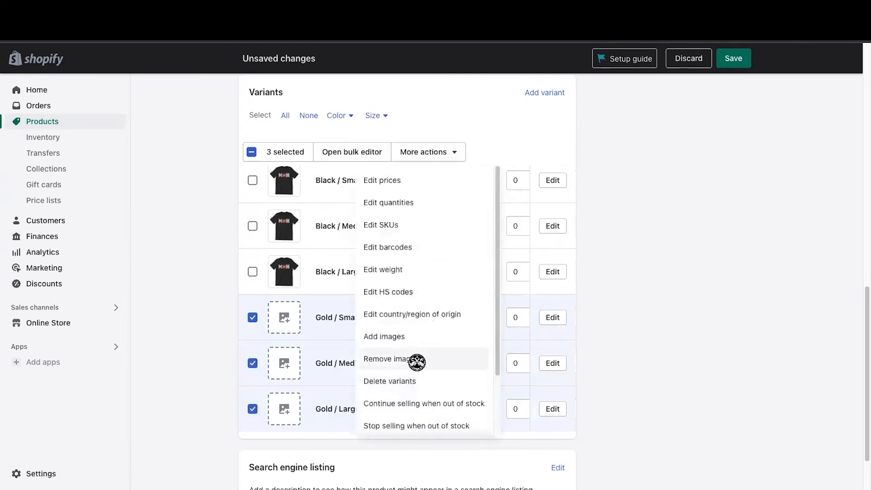
left_click(413, 344)
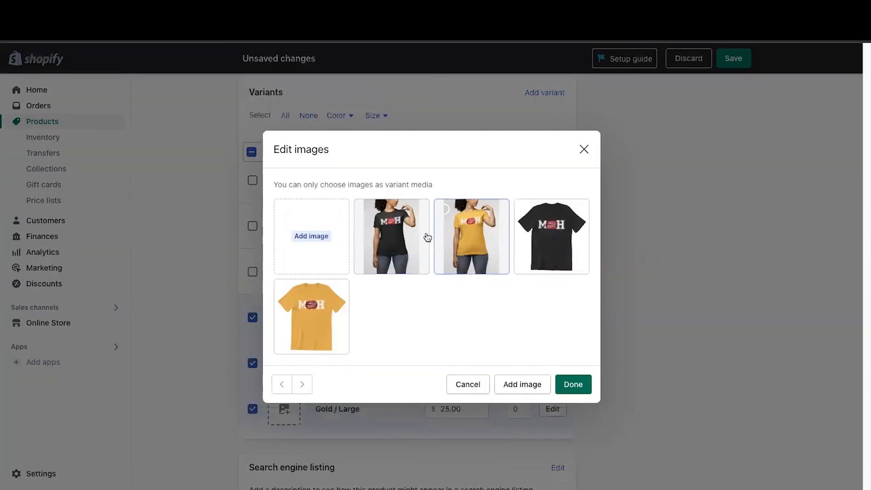
left_click(317, 302)
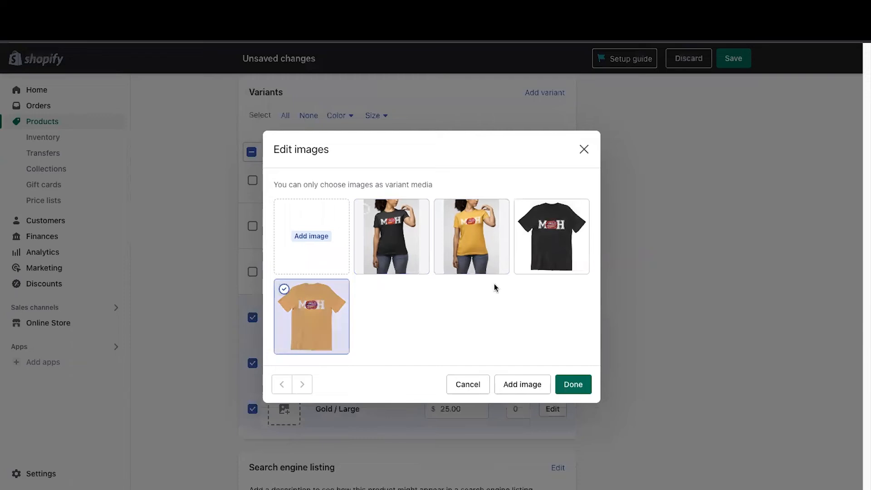
left_click(578, 387)
left_click(734, 58)
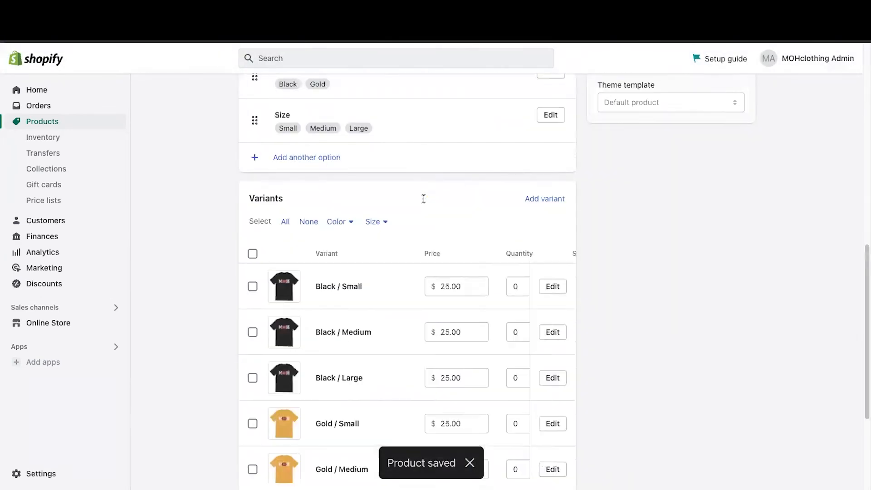
Step: Review the product's color and size options and the variant list with its images, prices and quantities
scroll(424, 200, "up", 8)
scroll(424, 199, "down", 6)
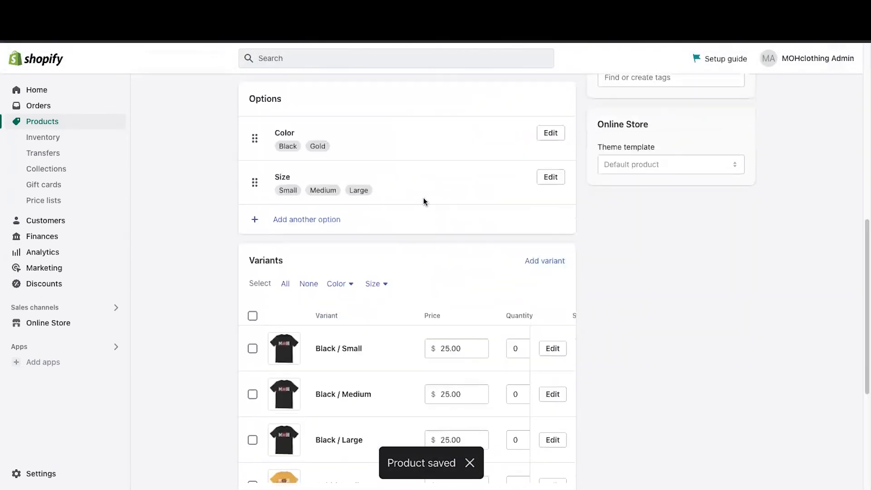
scroll(307, 193, "down", 3)
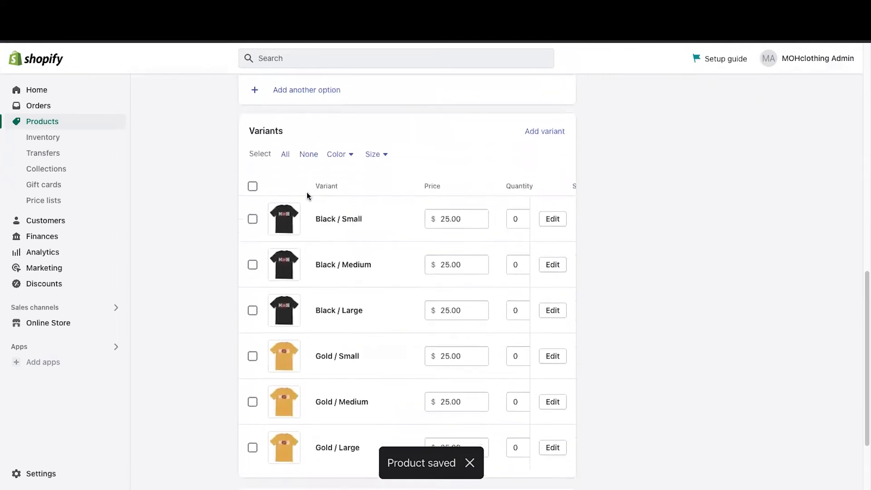
scroll(308, 197, "up", 1)
scroll(307, 197, "down", 1)
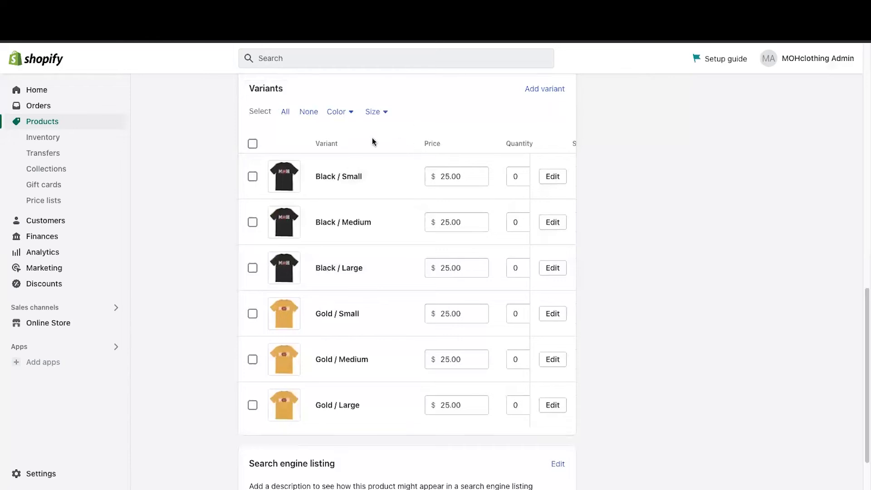
scroll(438, 263, "down", 2)
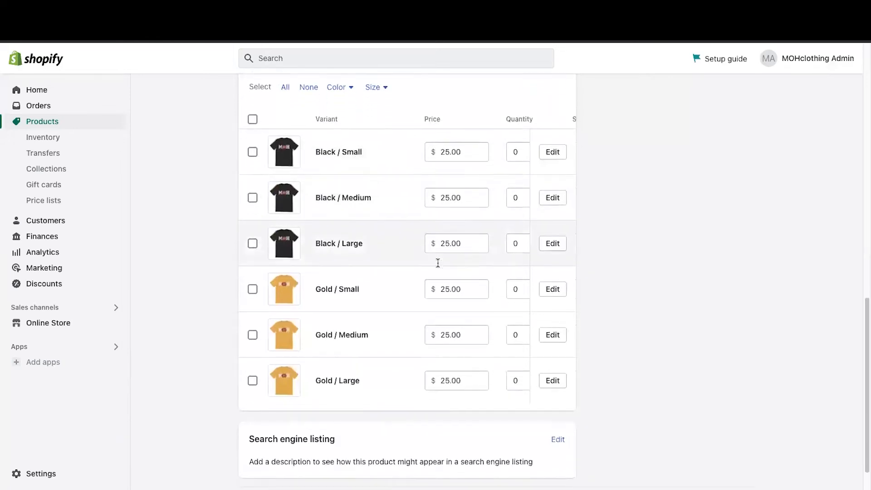
scroll(435, 259, "up", 2)
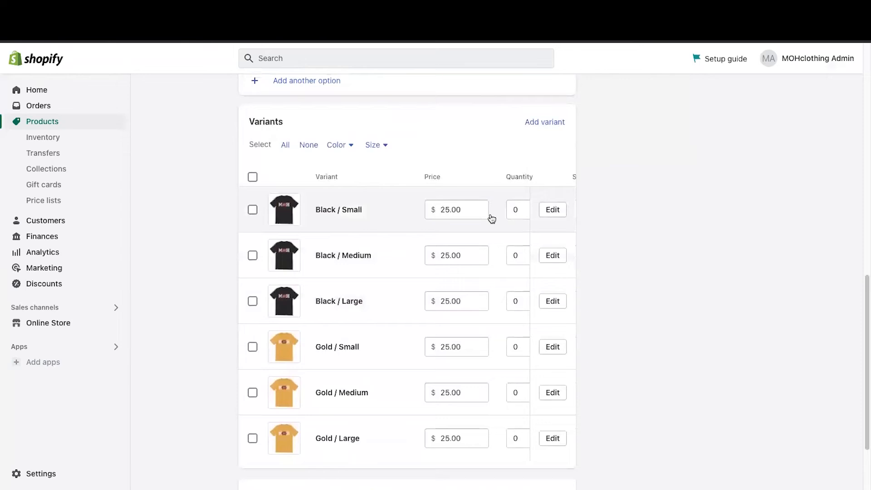
Step: Set the quantity of the Black / Small variant to 5
scroll(492, 219, "right", 3)
left_click(394, 208)
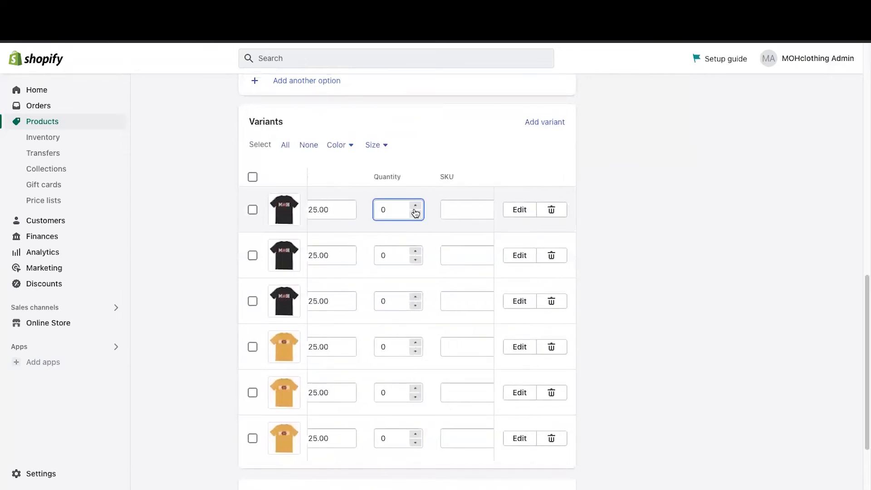
left_click(417, 205)
left_click(417, 205)
left_click(417, 205)
left_click(417, 205)
left_click(417, 205)
left_click(417, 205)
left_click(417, 214)
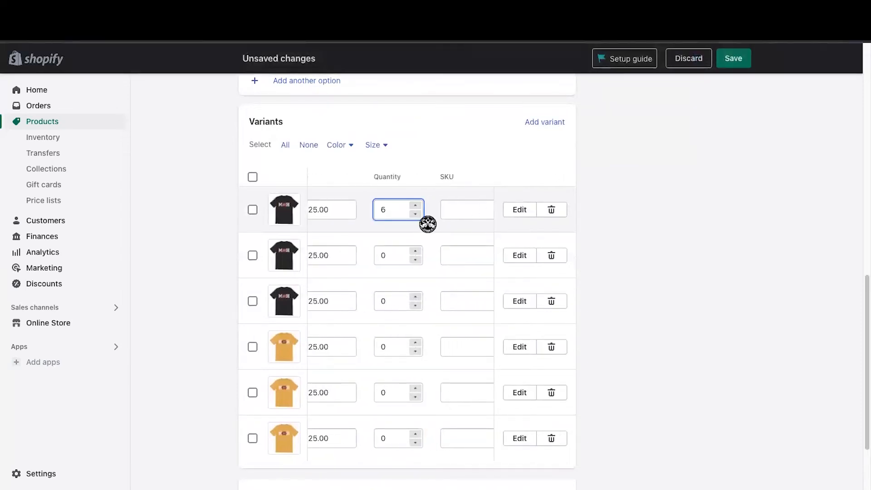
Step: Set the quantities of the Black / Medium and Black / Large variants to 5 each
left_click(417, 251)
left_click(417, 251)
left_click(416, 251)
left_click(416, 251)
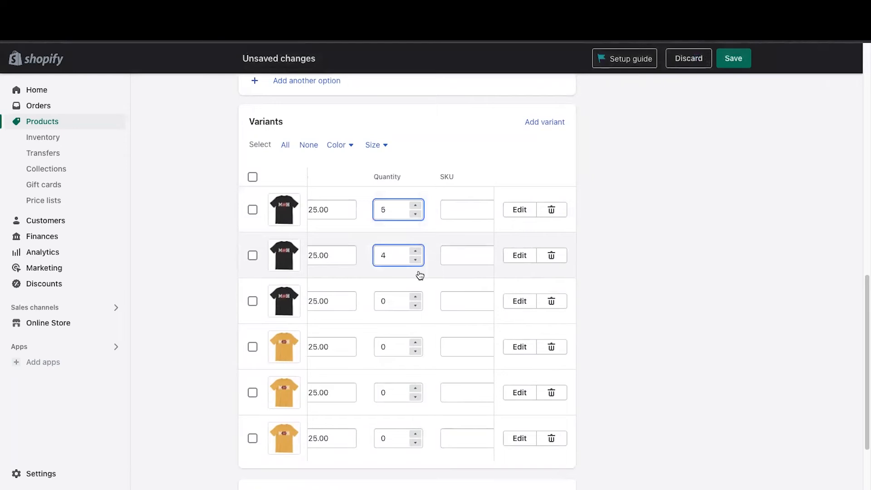
left_click(416, 297)
left_click(415, 297)
left_click(416, 296)
left_click(416, 297)
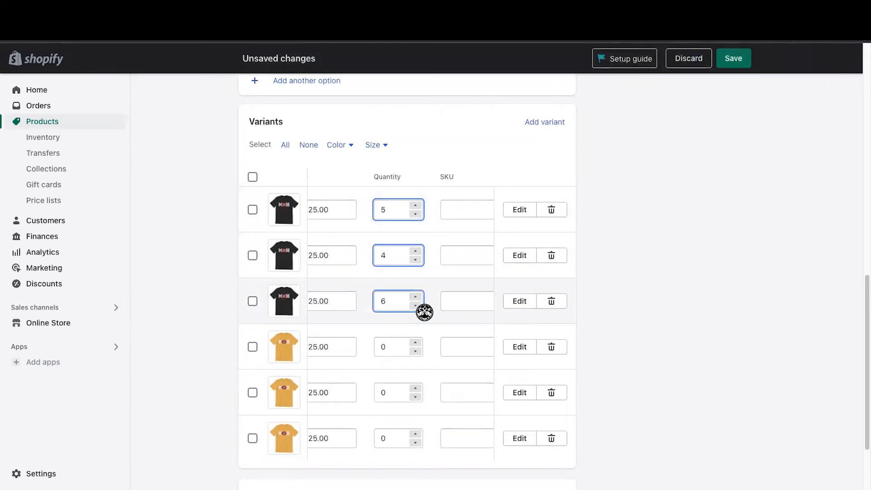
left_click(415, 260)
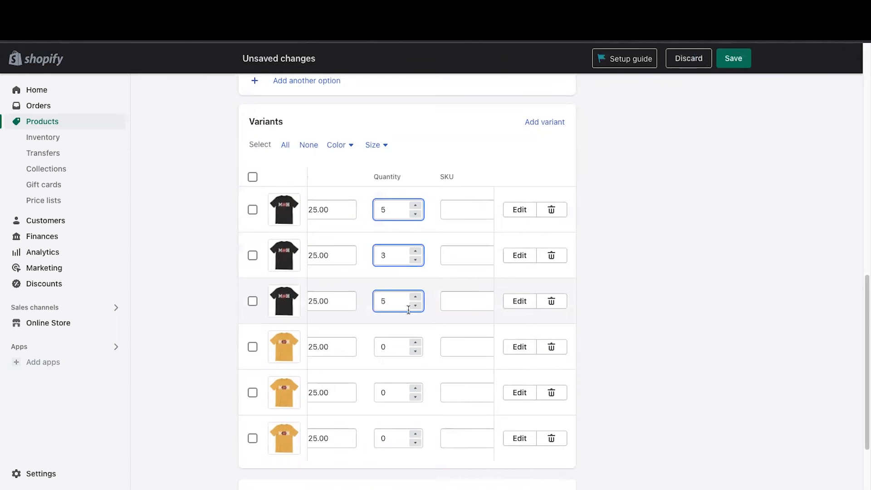
left_click(416, 251)
left_click(416, 251)
left_click(416, 251)
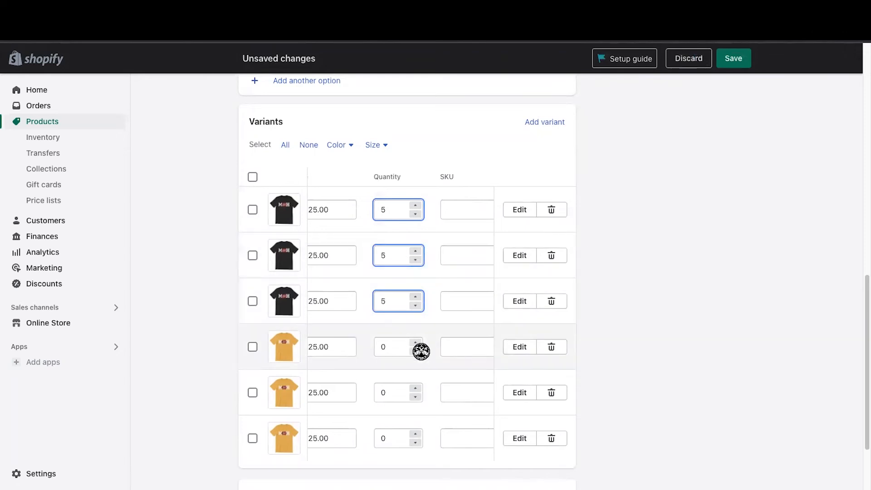
Step: Set the quantities of the Gold / Small, Gold / Medium and Gold / Large variants to 5 each and save the product
left_click(386, 347)
type("5")
double_click(389, 391)
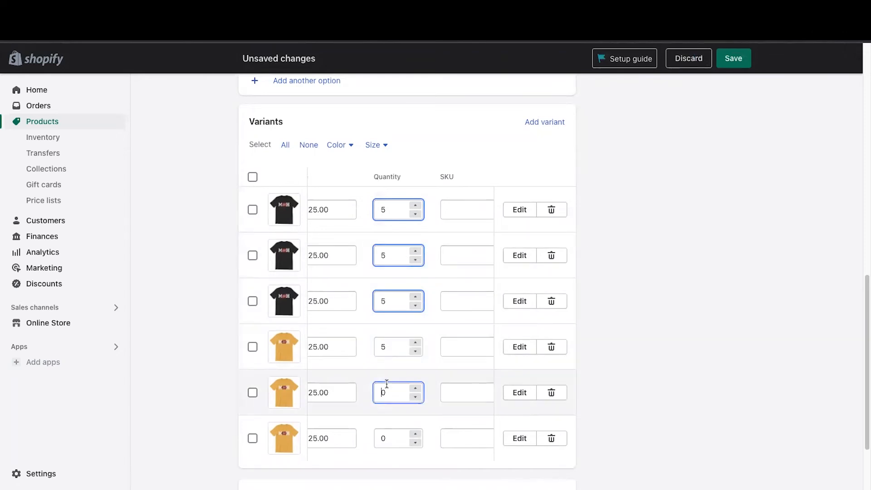
type("5")
left_click(394, 434)
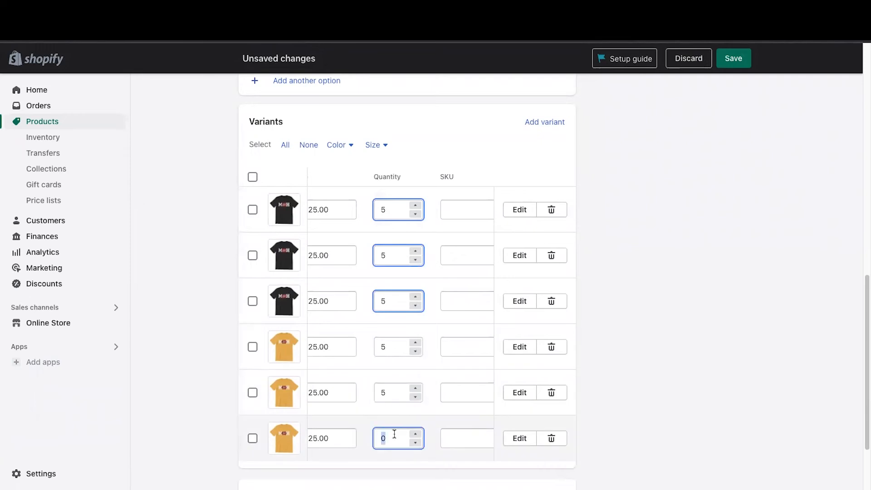
type("5")
left_click(729, 60)
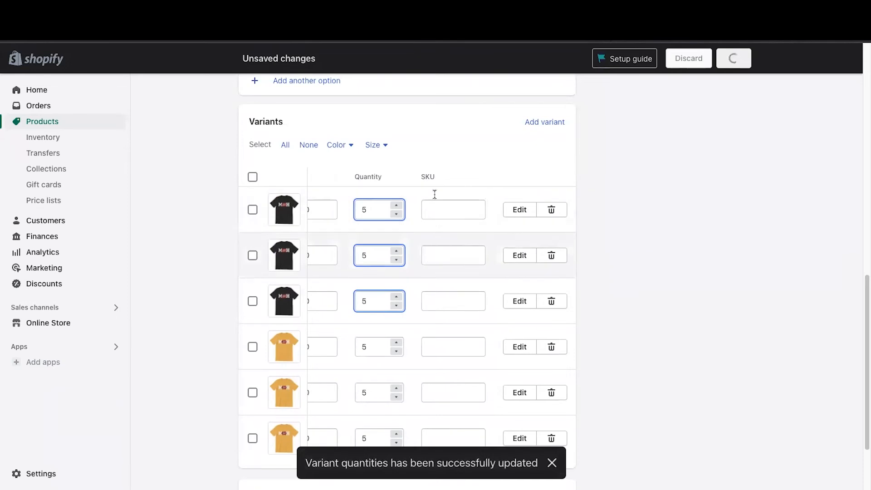
Step: Open the product's search engine listing for editing
scroll(456, 349, "down", 15)
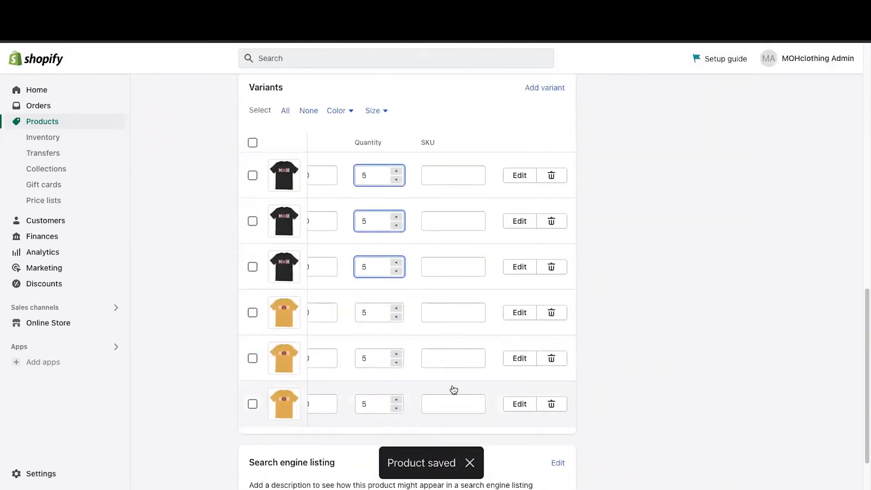
scroll(447, 369, "down", 2)
scroll(447, 369, "up", 8)
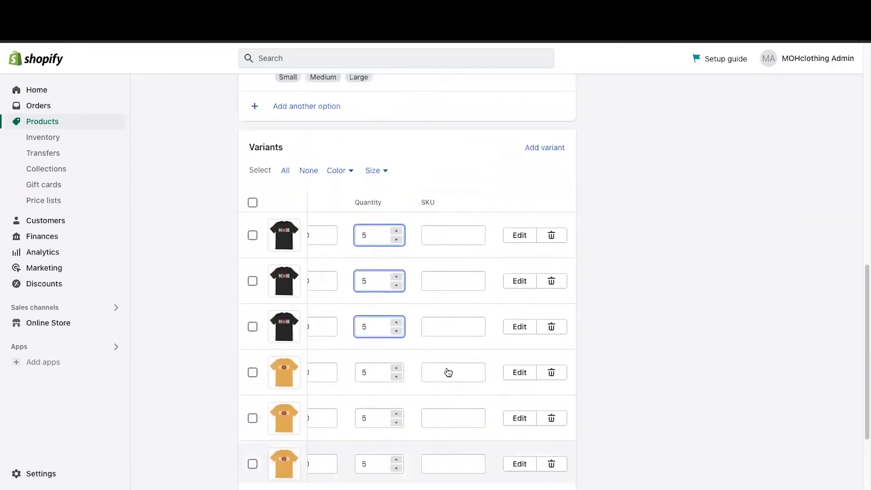
scroll(413, 416, "left", 4)
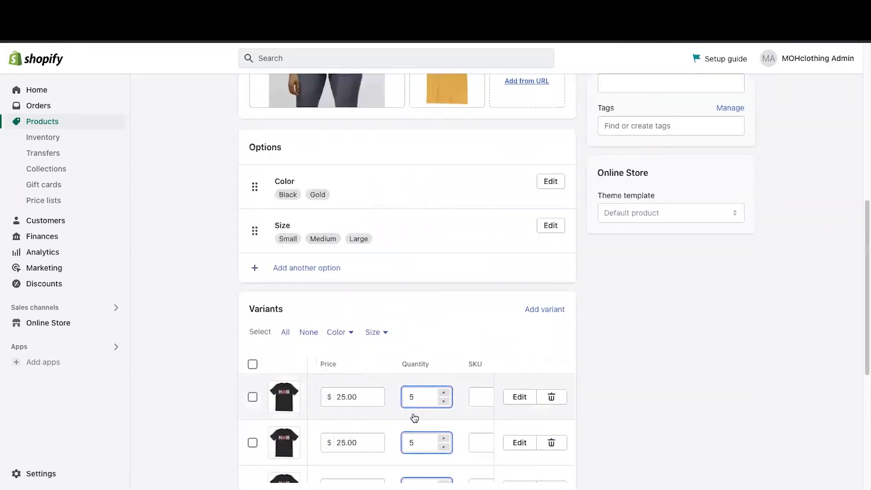
scroll(414, 417, "down", 6)
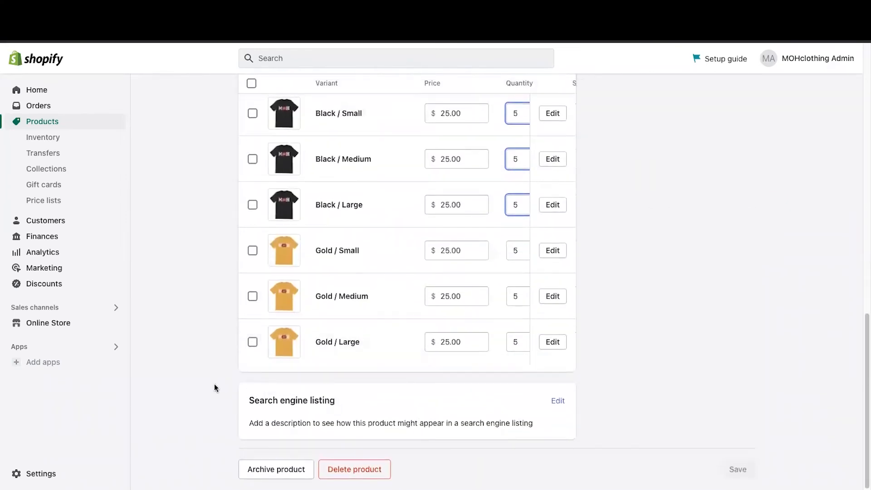
left_click(560, 402)
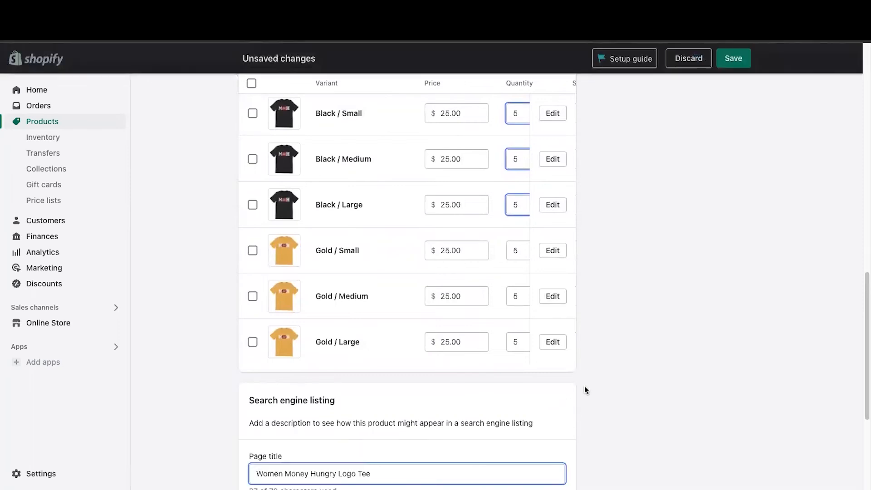
scroll(405, 418, "down", 3)
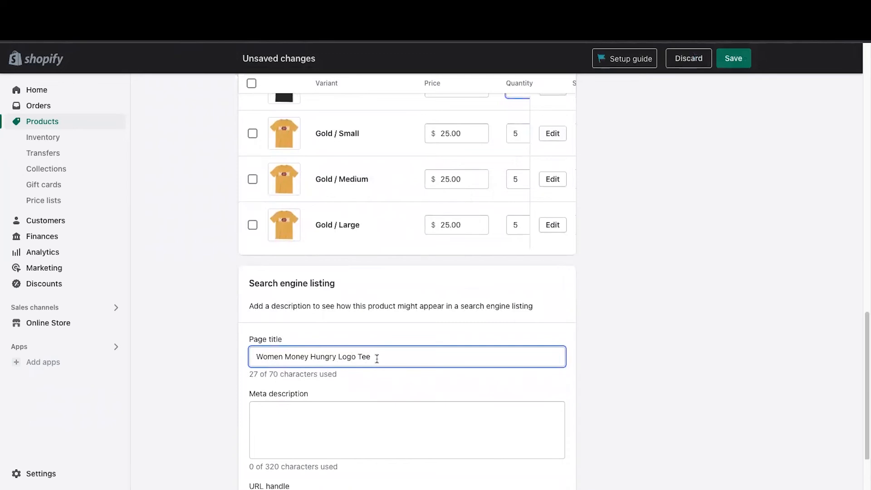
Step: Enter "The perfect t-shirt for any occasion." as the meta description in the search engine listing
scroll(357, 297, "up", 9)
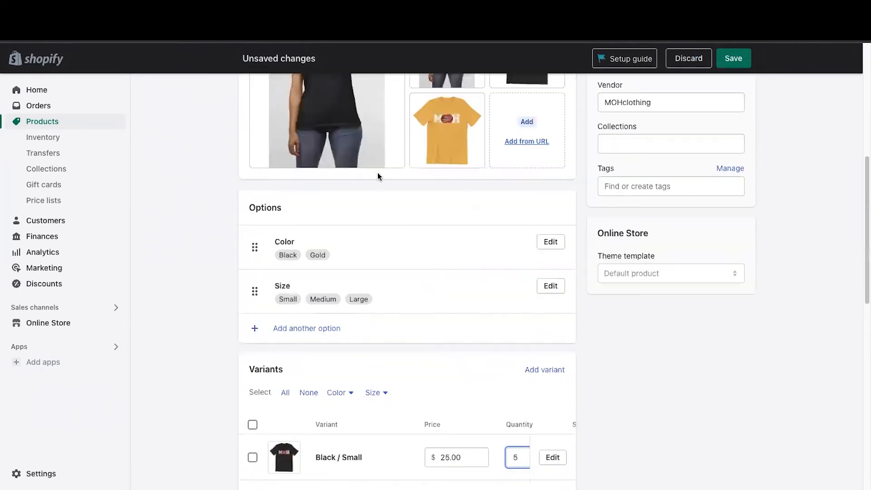
scroll(329, 150, "up", 8)
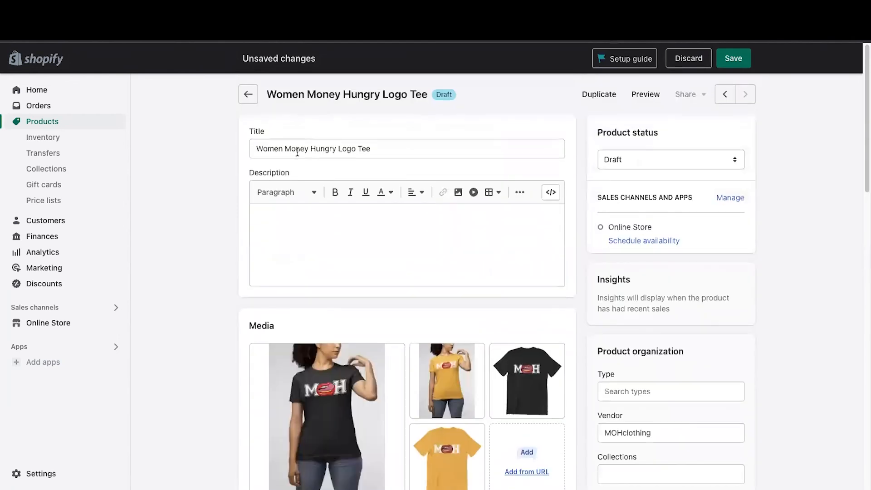
scroll(280, 339, "down", 20)
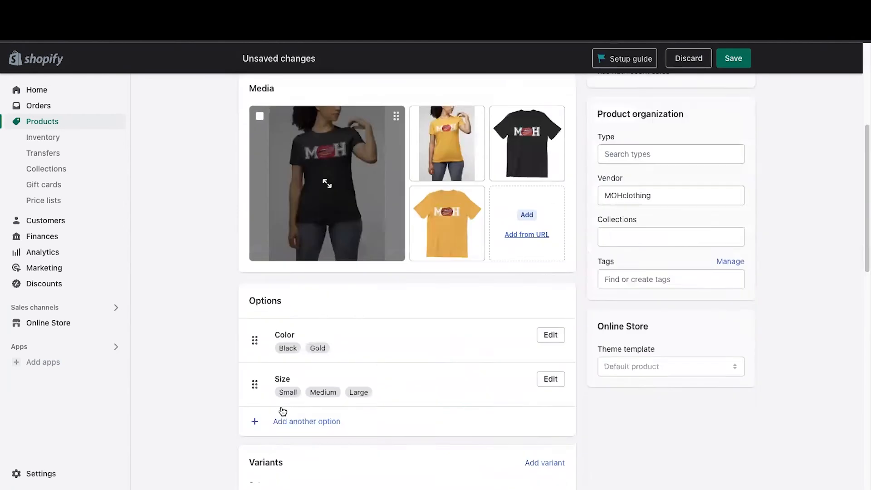
left_click(272, 349)
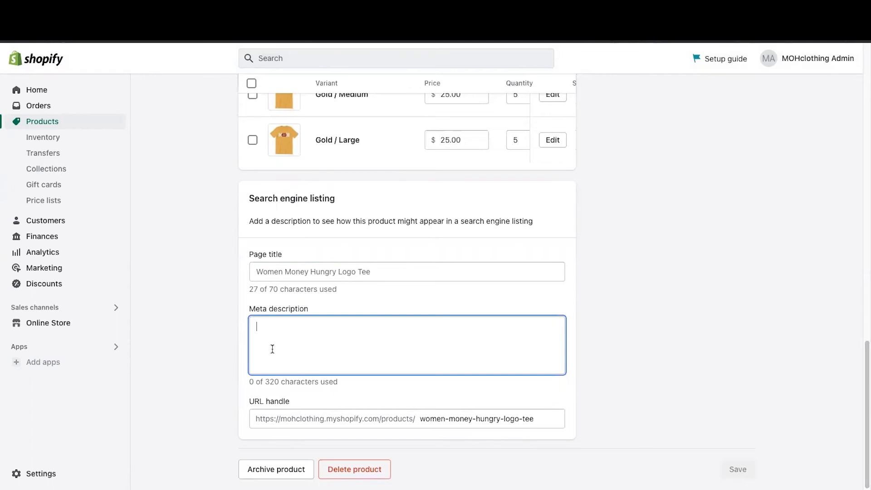
type("Th")
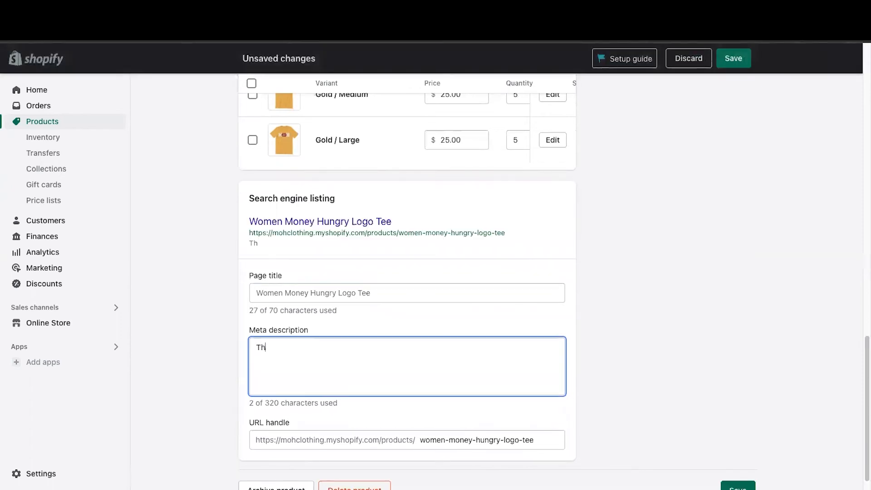
type("e perfec")
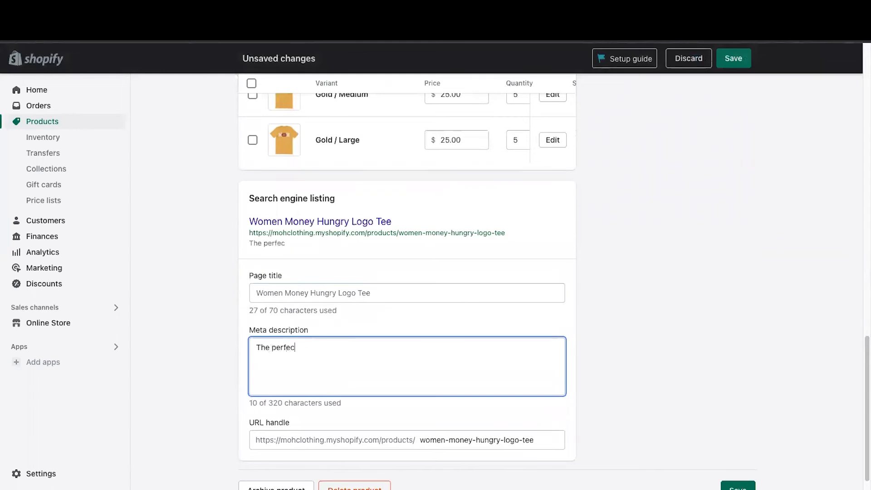
type("t t-shirt for an")
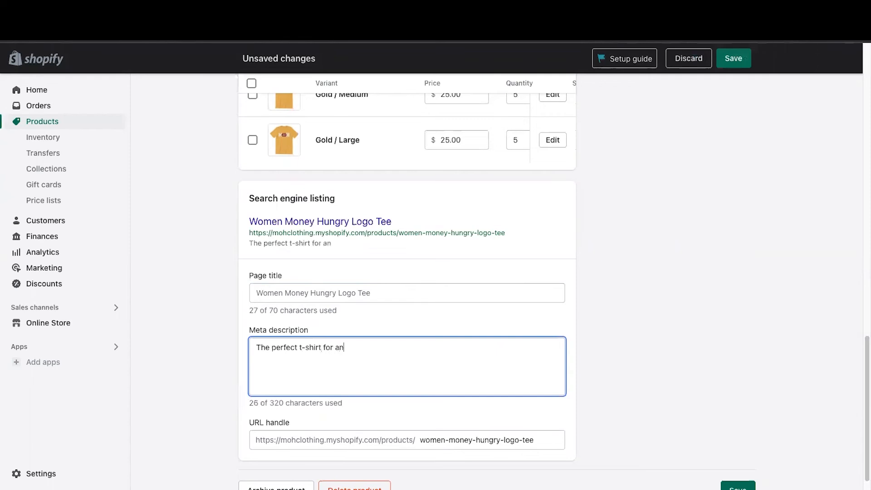
type("y pcca")
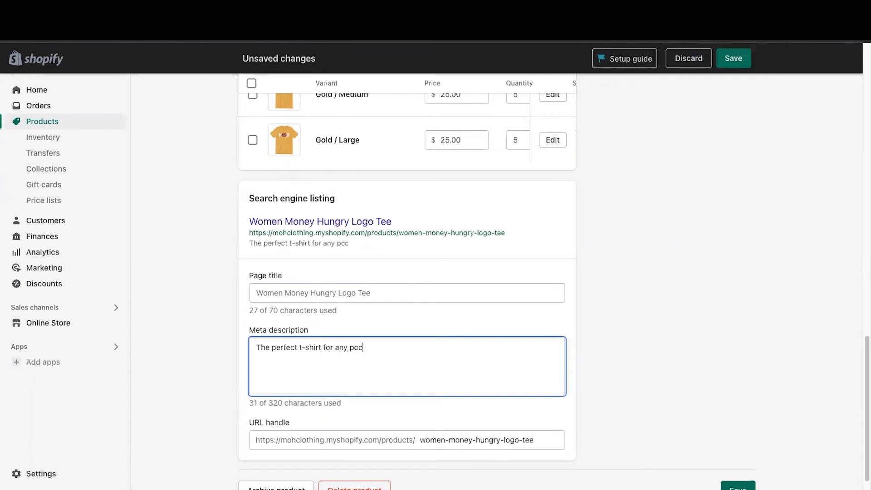
key("BackSpace")
key("BackSpace")
key("BackSpace")
key("BackSpace")
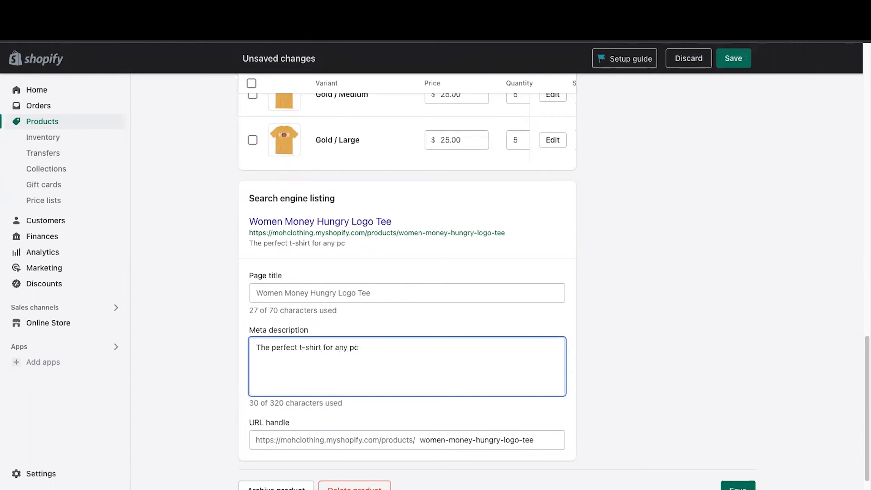
type("occ")
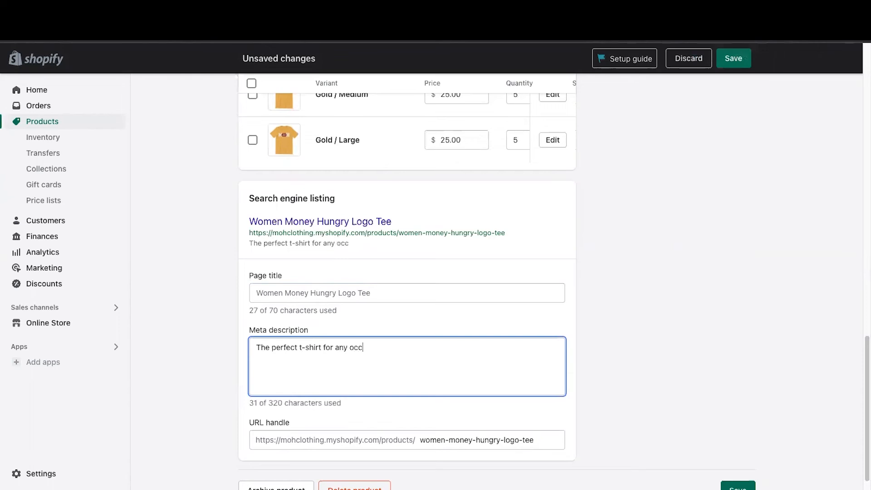
type("asion")
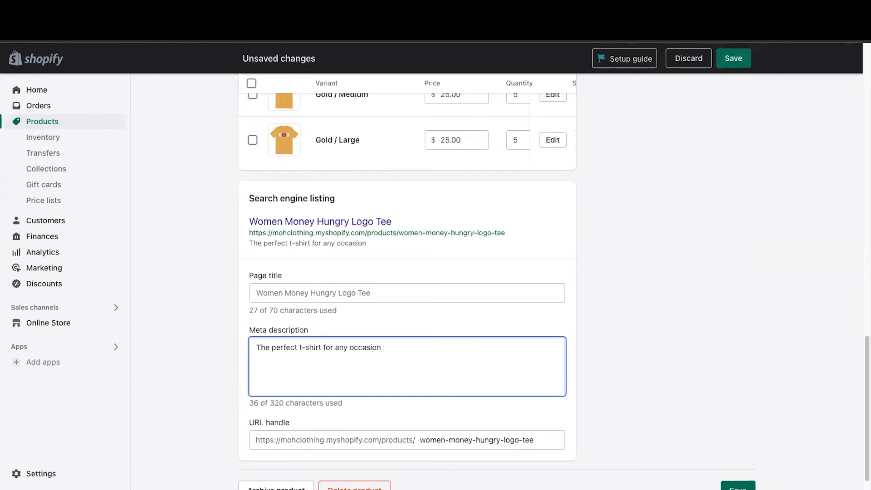
type(".")
Step: Review the search engine listing preview along with the product's title, status, media, options and variants
scroll(356, 342, "down", 1)
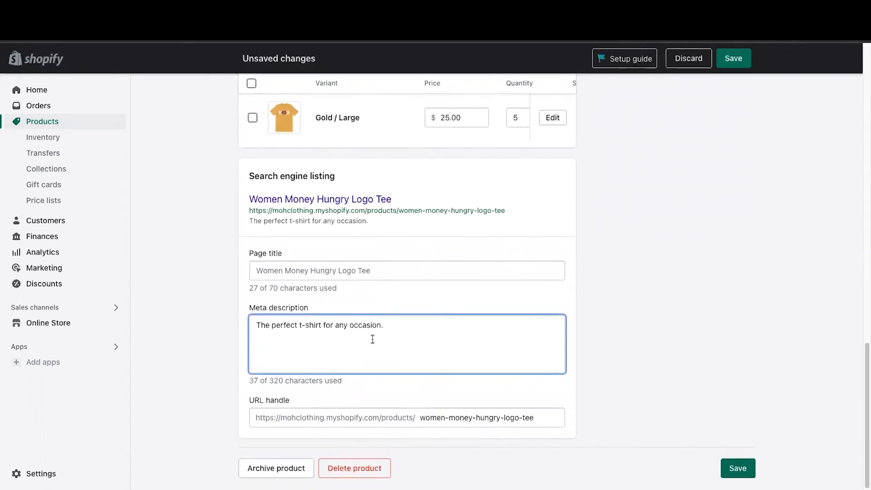
scroll(395, 303, "up", 2)
scroll(396, 303, "up", 10)
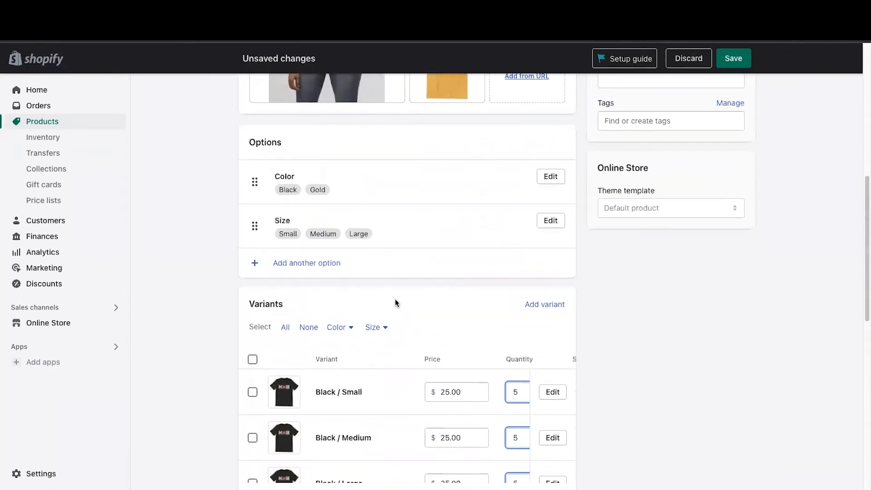
scroll(396, 303, "up", 3)
scroll(395, 303, "up", 6)
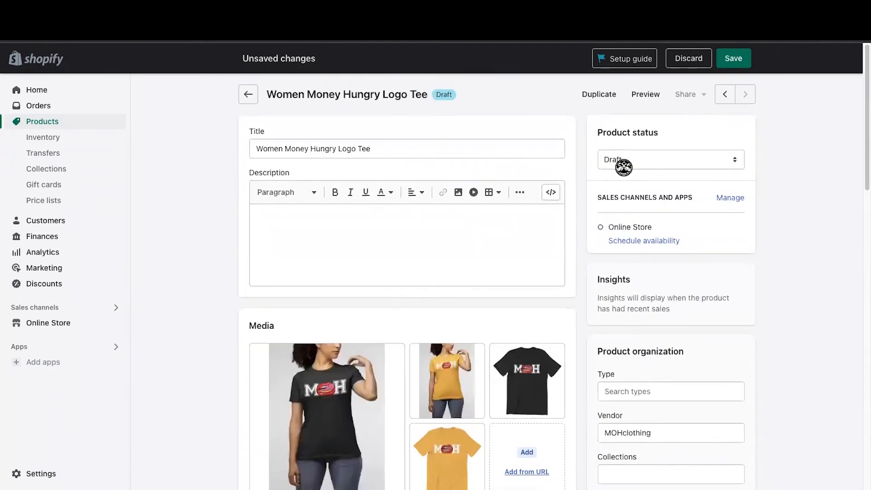
scroll(538, 353, "down", 2)
scroll(538, 353, "down", 19)
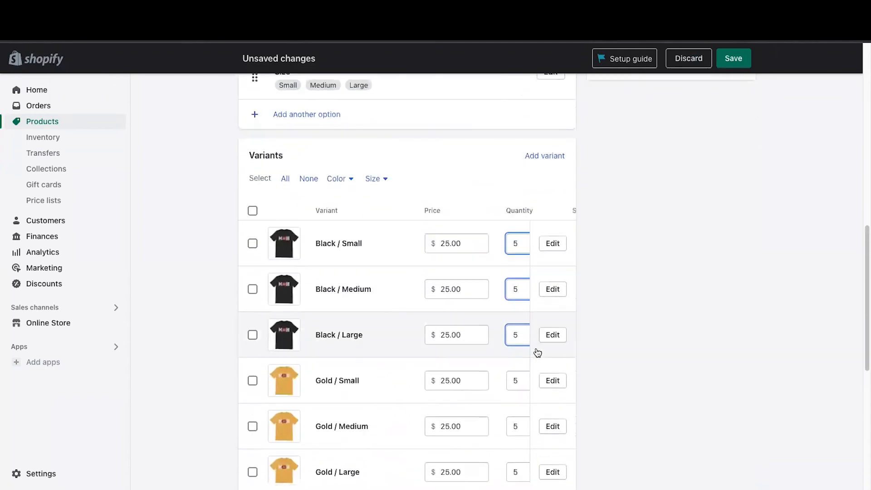
scroll(490, 110, "up", 6)
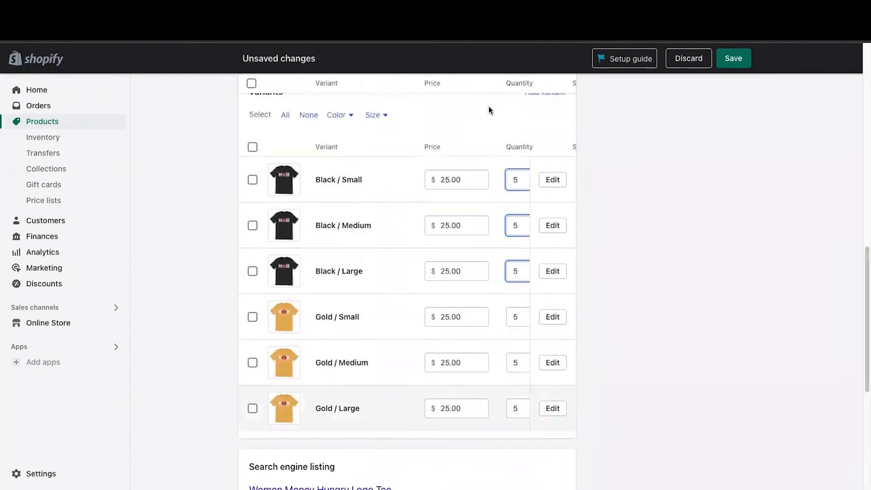
scroll(491, 111, "down", 5)
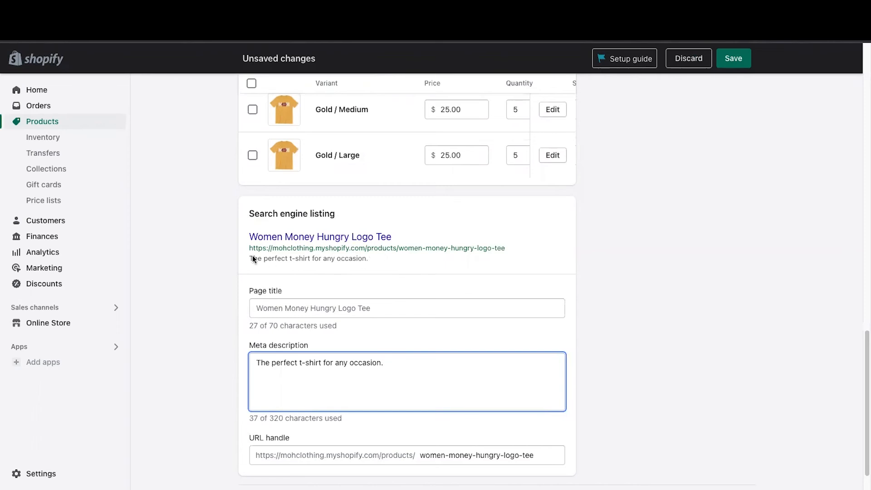
scroll(518, 261, "up", 2)
scroll(518, 260, "down", 3)
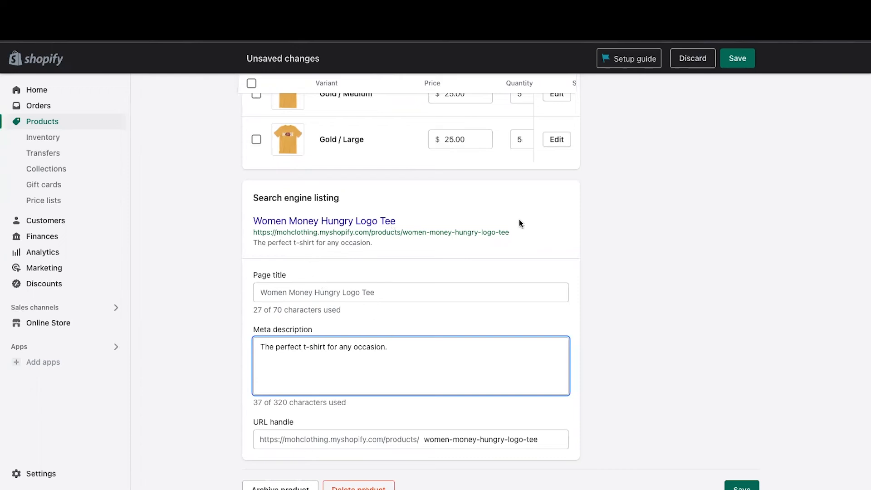
scroll(520, 219, "up", 15)
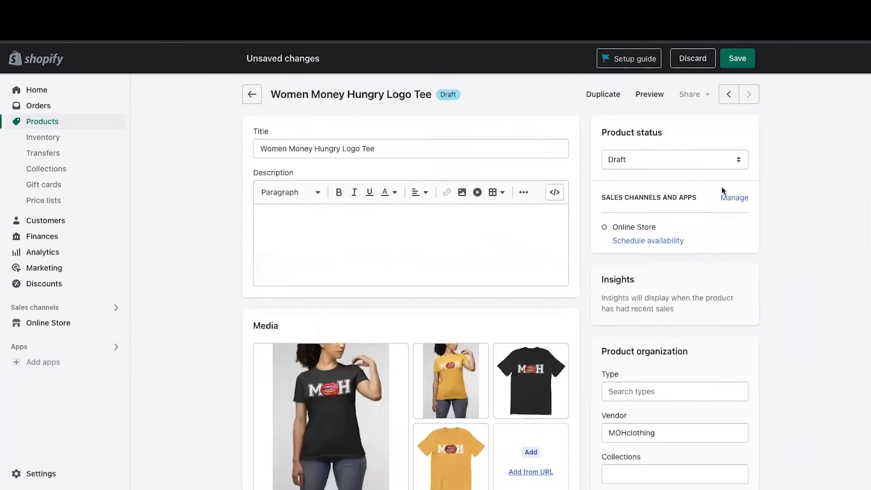
scroll(698, 242, "down", 5)
scroll(698, 242, "up", 5)
scroll(698, 243, "down", 1)
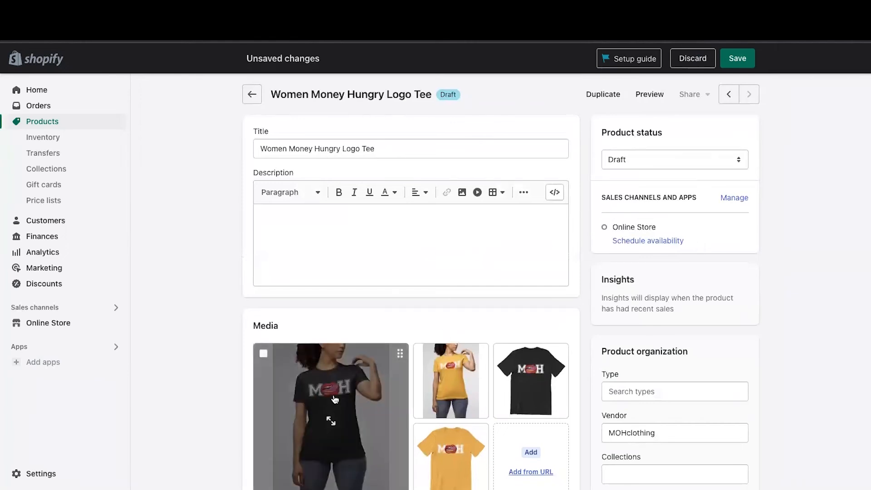
Step: Add and save the alt text "Woman wearing black t-shirt with MOH Logo" for the image of the model in the black T-shirt
scroll(334, 355, "down", 3)
scroll(335, 265, "up", 1)
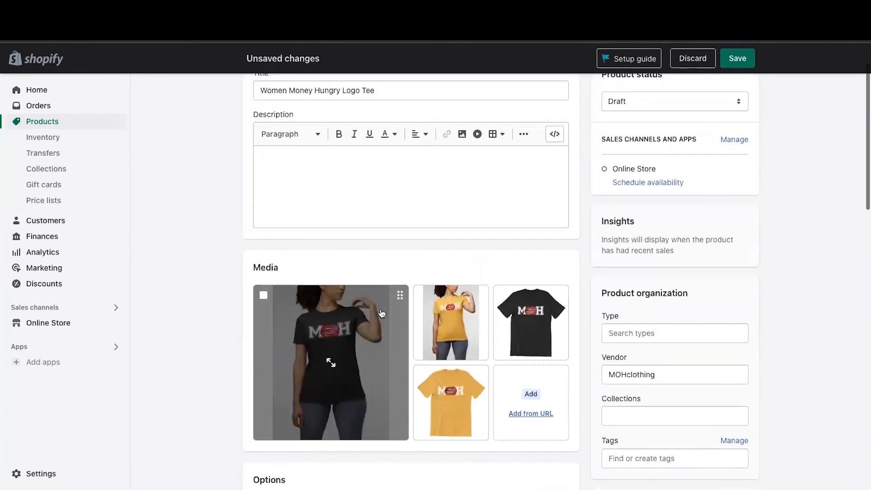
left_click(367, 336)
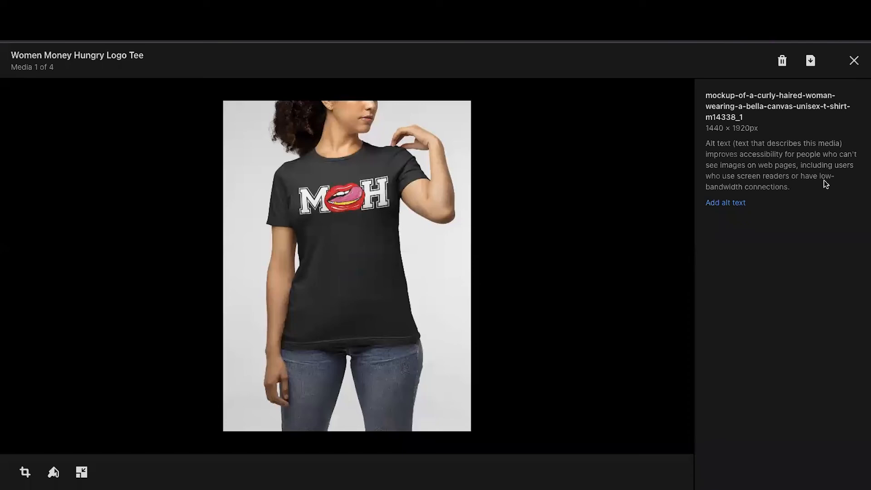
left_click(739, 208)
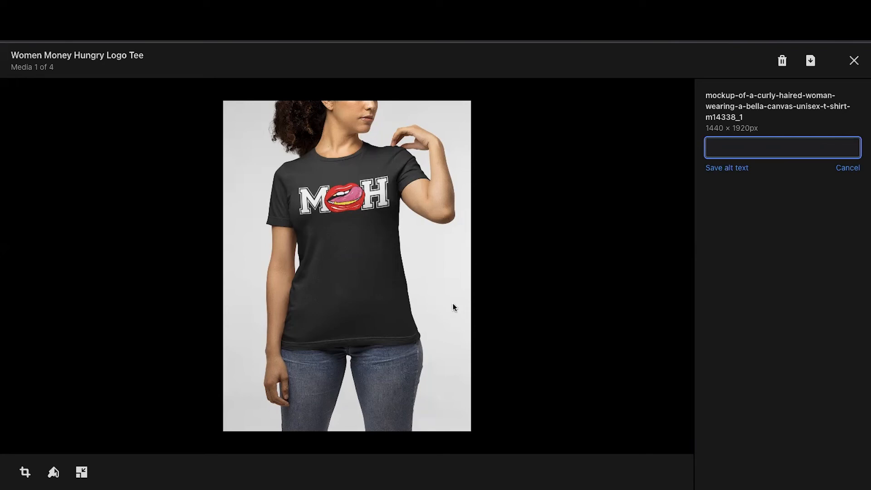
type("Woman wearing blackm t")
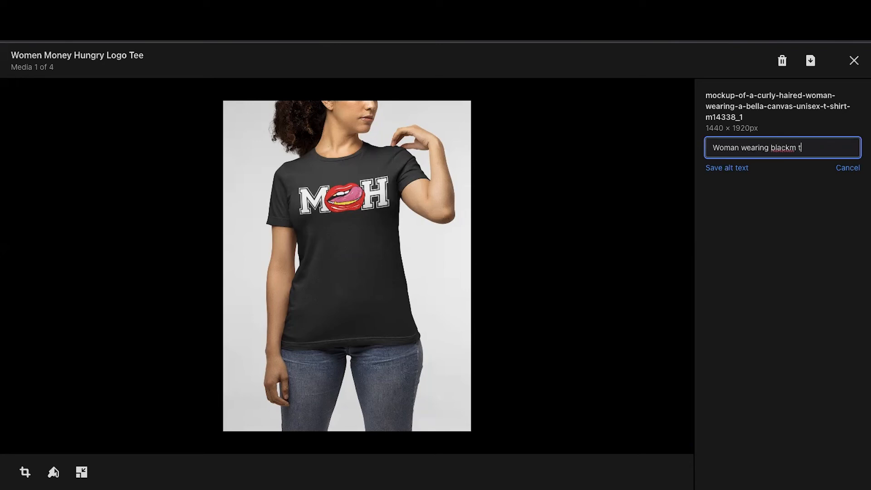
type("-shirt")
left_click(798, 147)
key("BackSpace")
key("BackSpace")
left_click(831, 149)
type("woh")
key("BackSpace")
key("BackSpace")
type("ith MOH Logo")
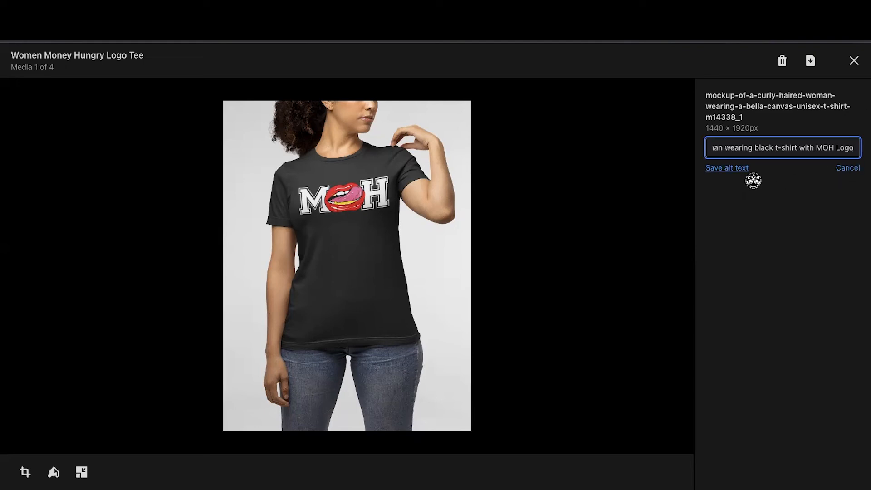
left_click(743, 168)
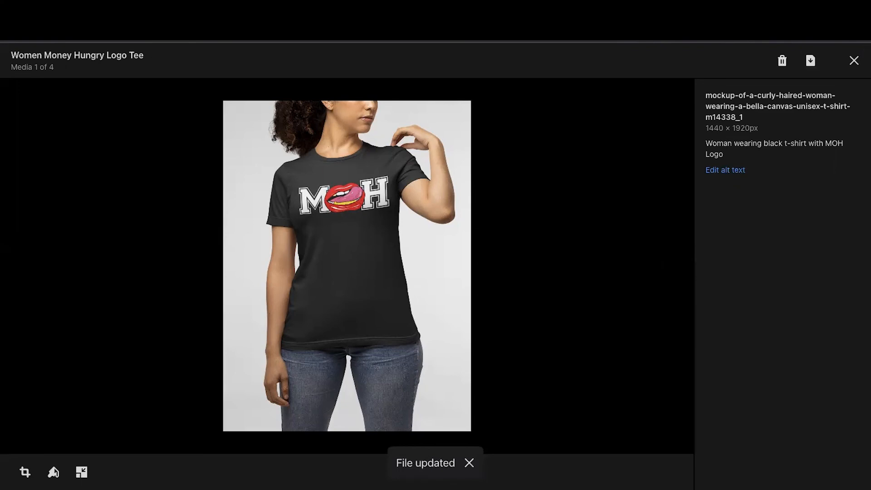
Step: Close the image viewer and keep Online Store selected as the product's sales channel
left_click(855, 62)
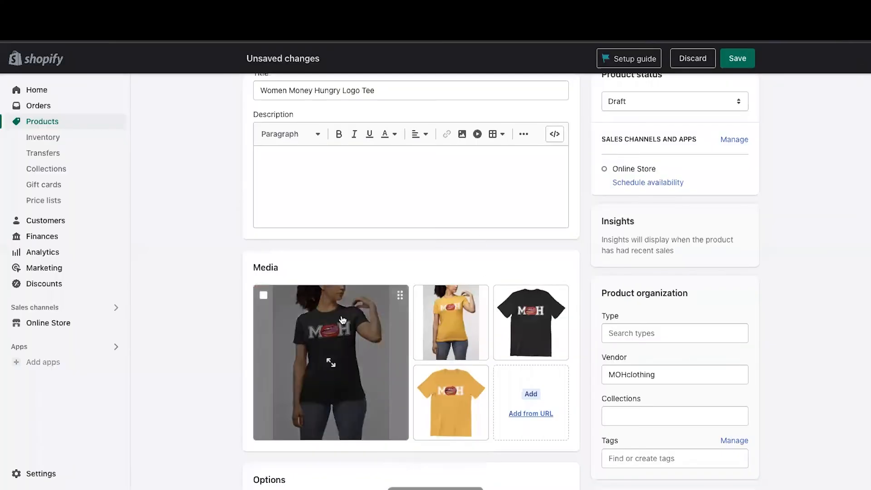
scroll(712, 297, "up", 2)
scroll(712, 298, "down", 2)
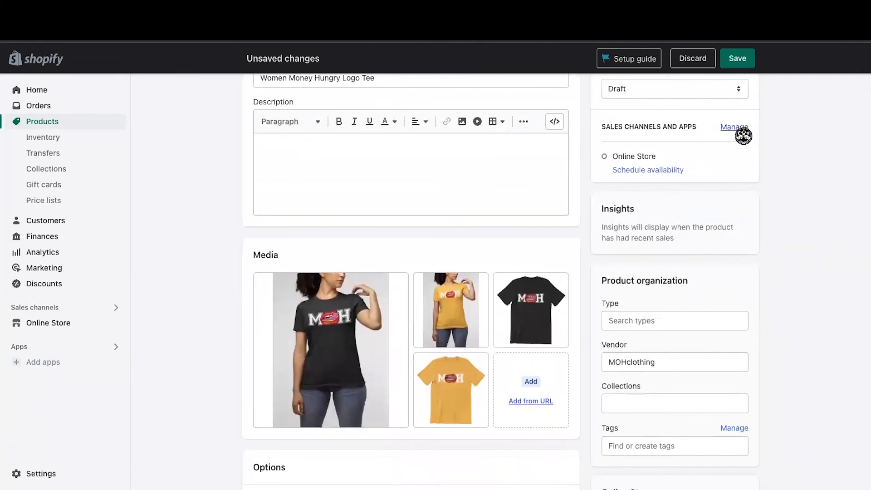
left_click(724, 129)
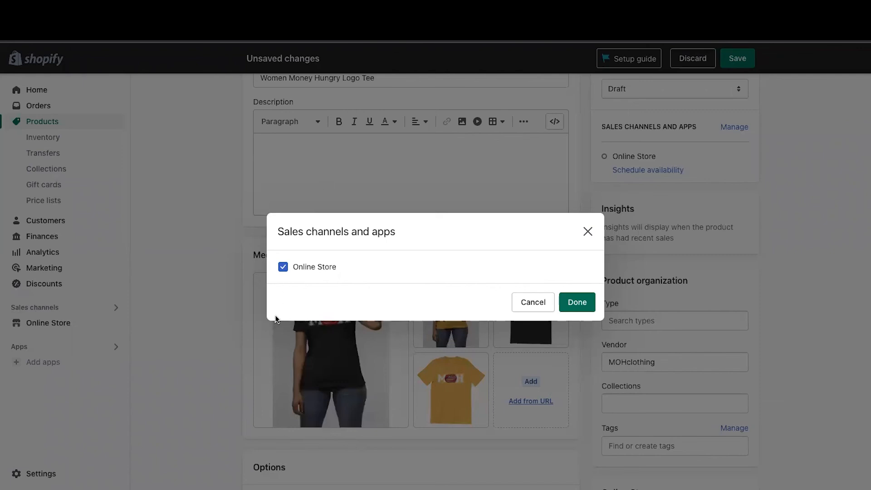
left_click(283, 268)
left_click(283, 267)
left_click(284, 269)
left_click(283, 268)
left_click(585, 303)
Step: Set the product type to Apparel & Accessories
scroll(647, 263, "down", 3)
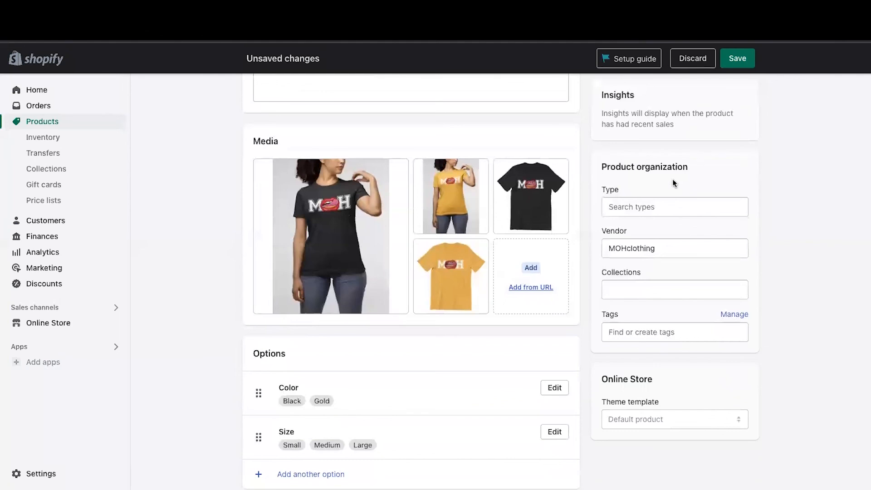
left_click(652, 209)
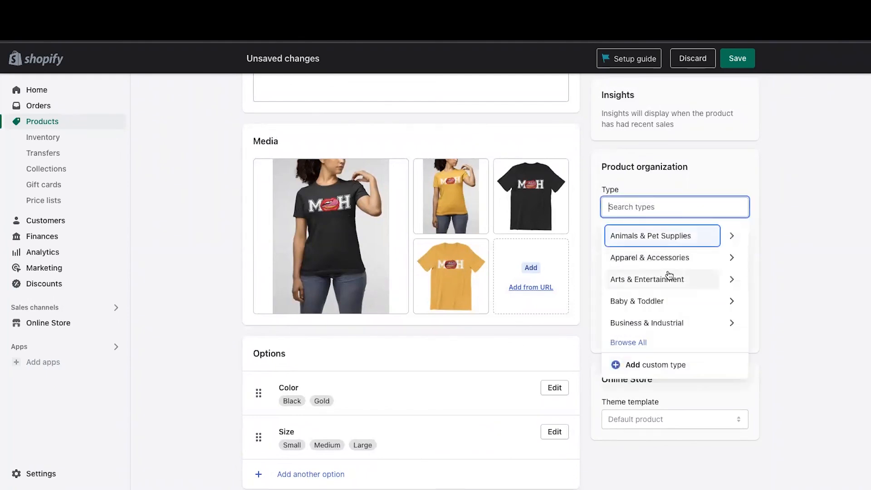
left_click(713, 260)
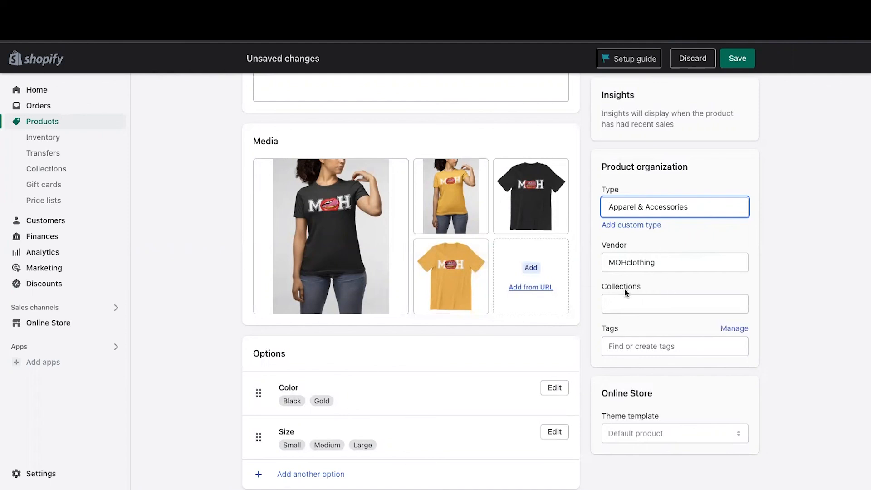
Step: Examine the available collections, the tags field, the theme template and the rest of the product's organization settings
left_click(625, 302)
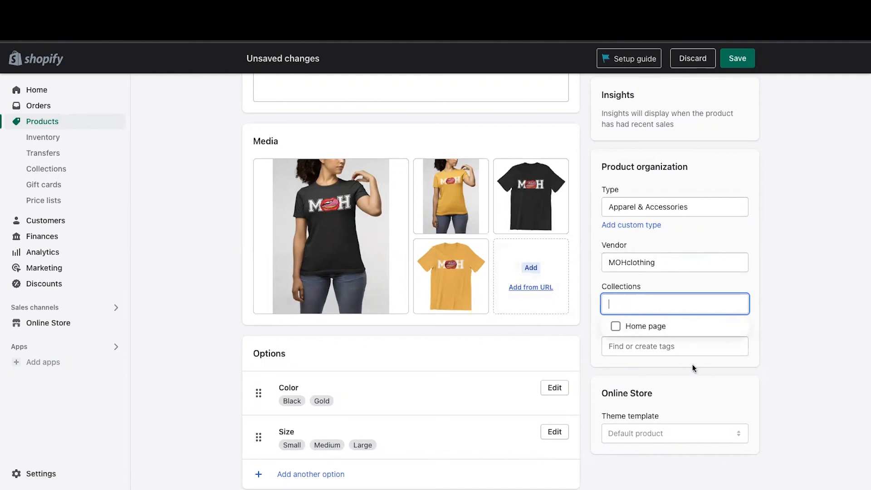
left_click(687, 287)
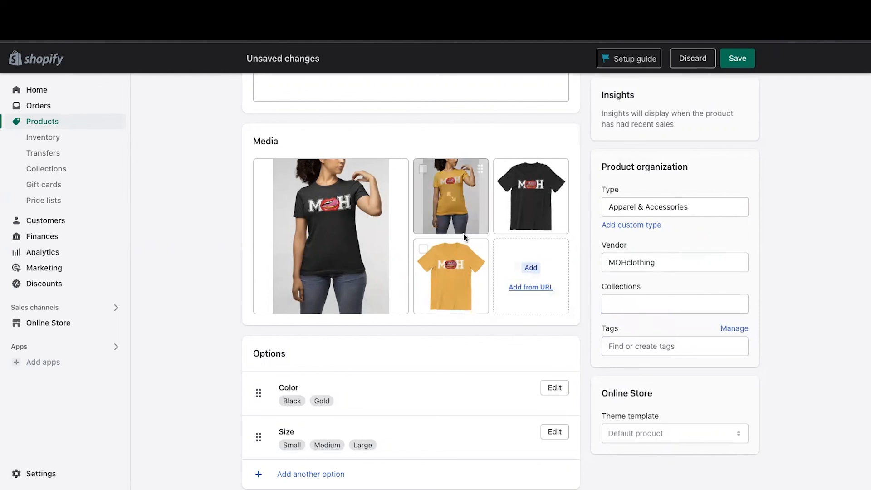
left_click(680, 347)
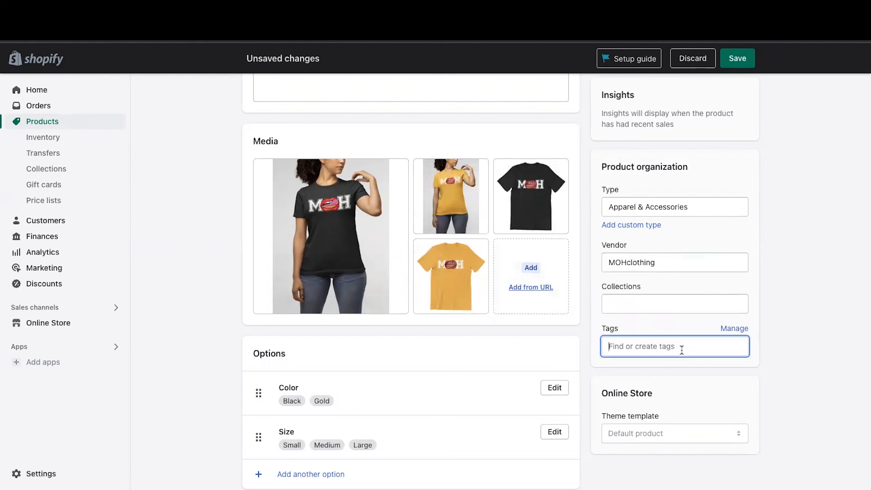
scroll(682, 350, "down", 2)
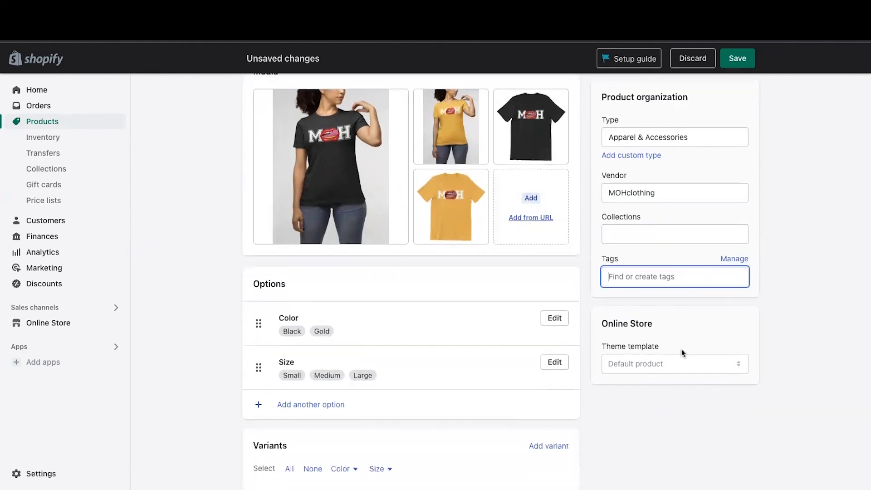
scroll(681, 350, "down", 2)
scroll(682, 349, "up", 2)
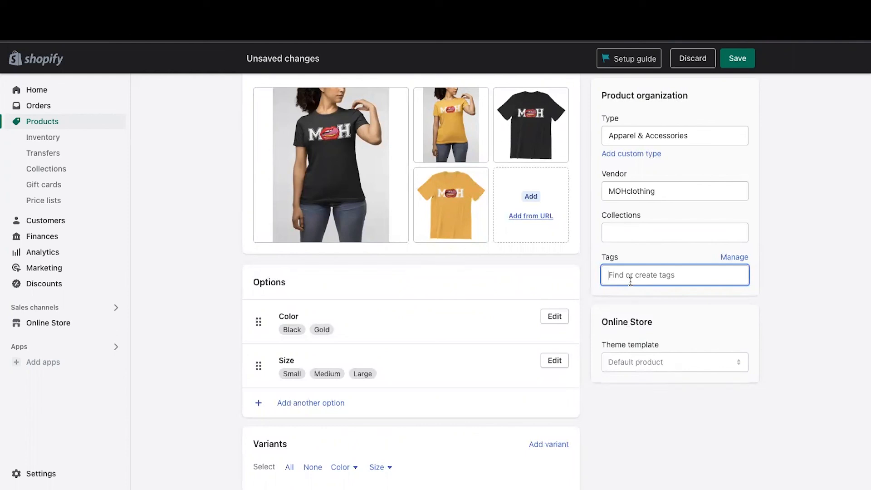
scroll(630, 281, "down", 2)
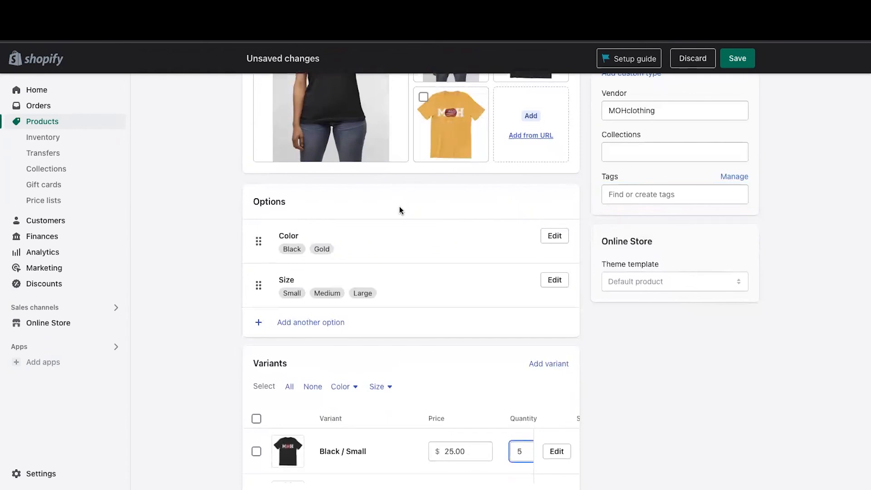
scroll(447, 285, "up", 4)
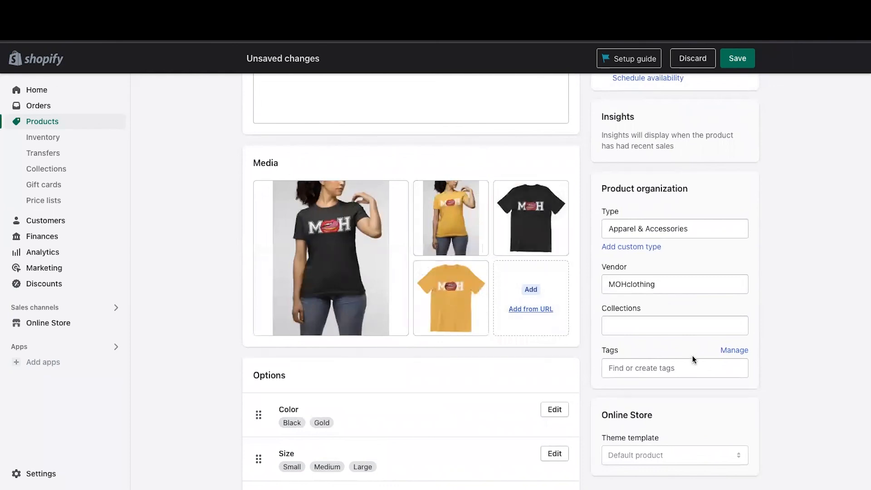
scroll(692, 355, "down", 5)
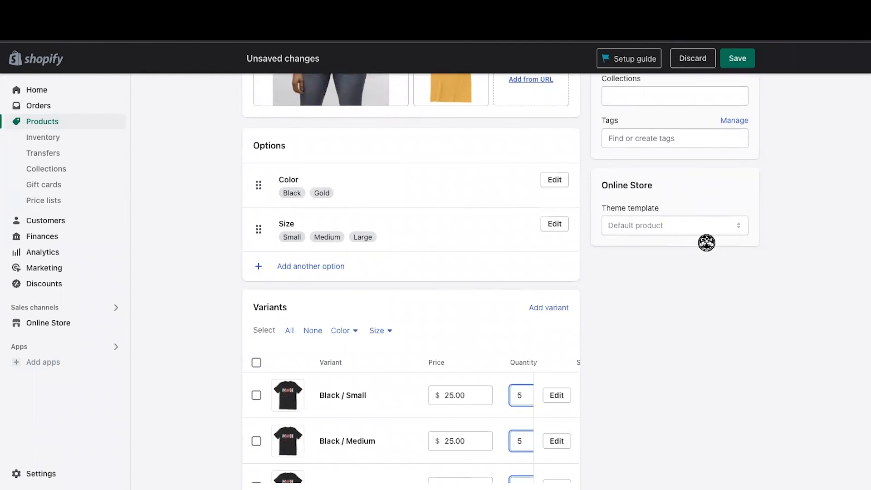
scroll(535, 284, "up", 5)
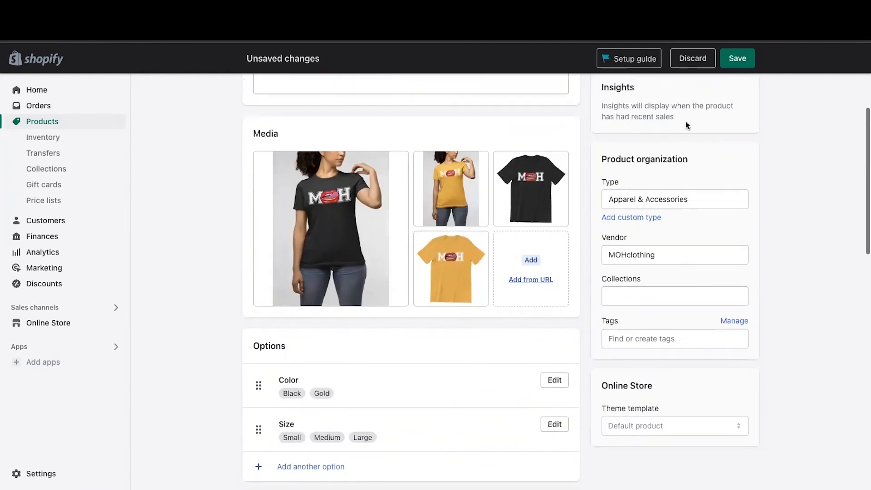
Step: Save the product changes and open the product's storefront preview
scroll(694, 156, "up", 5)
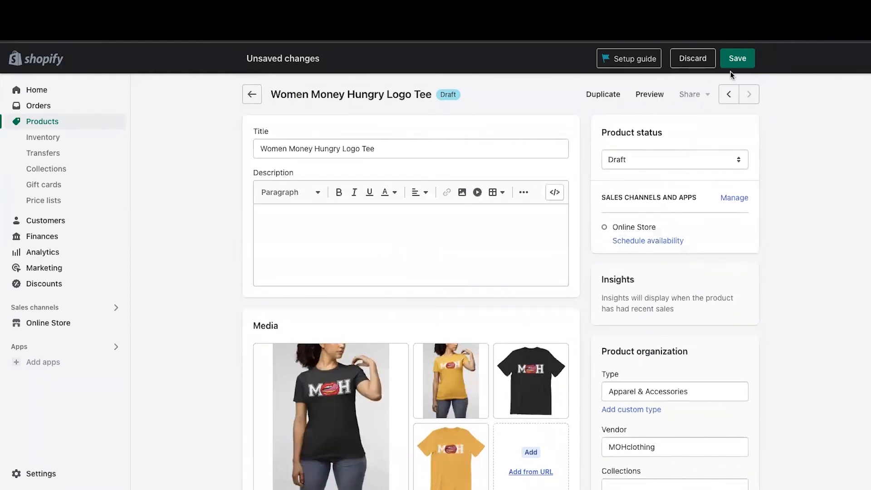
left_click(736, 59)
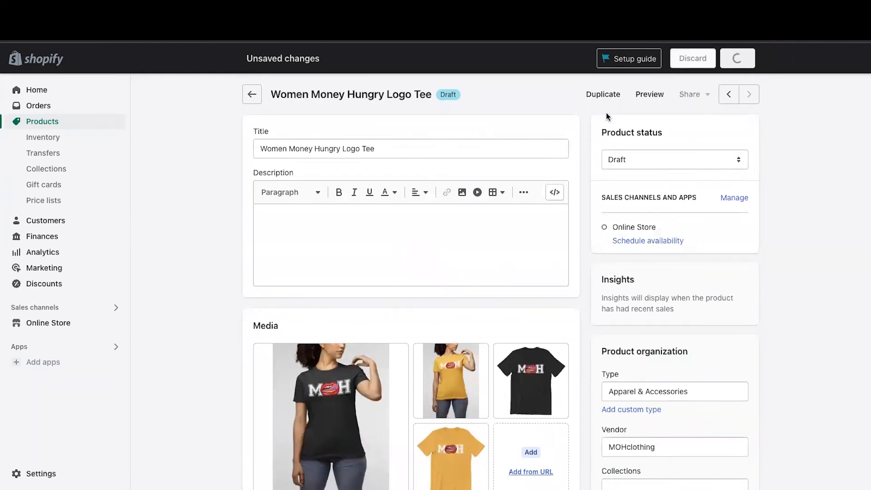
left_click(650, 95)
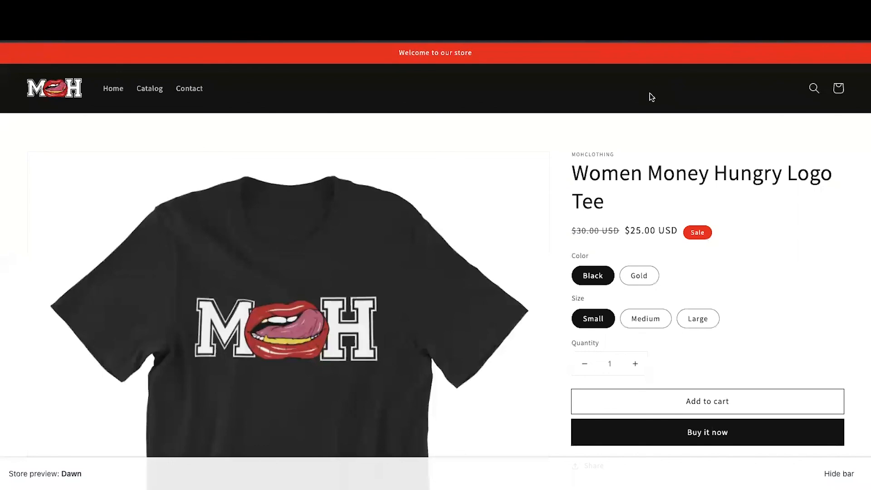
Step: Examine the previewed product page, switching the color to Gold and back to Black and looking through all product images
scroll(548, 240, "down", 2)
scroll(548, 239, "down", 3)
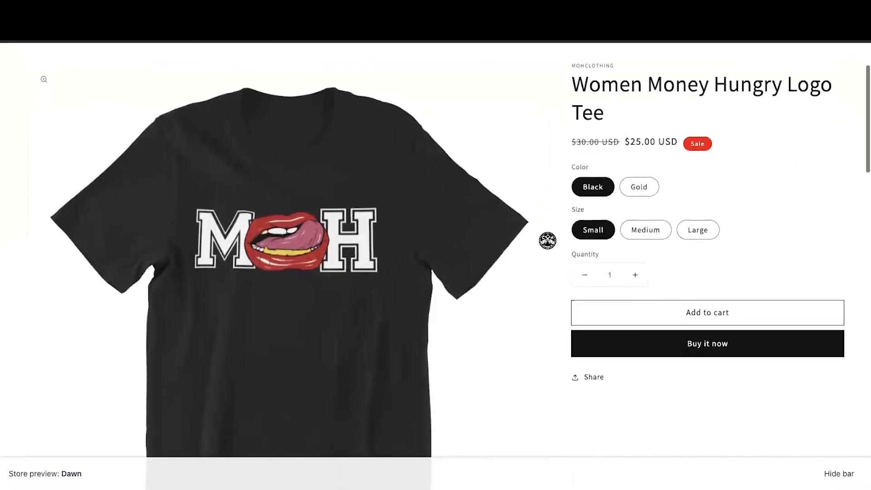
left_click(644, 185)
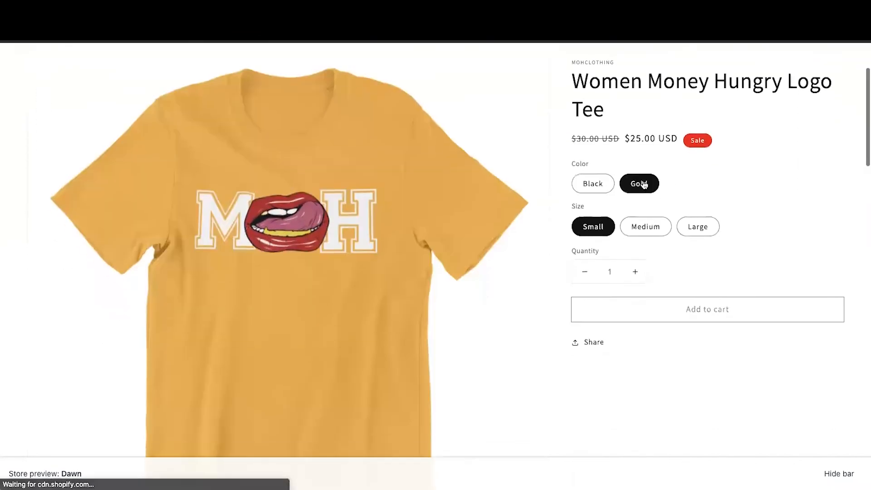
left_click(603, 184)
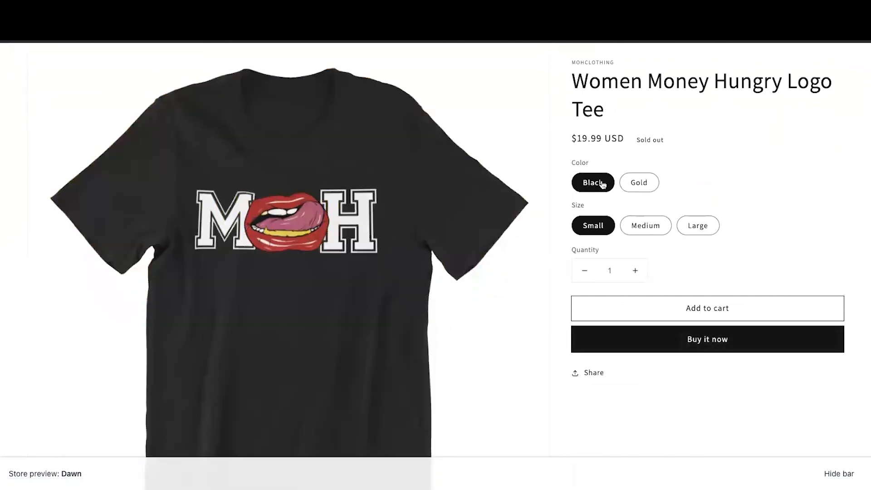
scroll(669, 308, "down", 3)
scroll(618, 312, "down", 10)
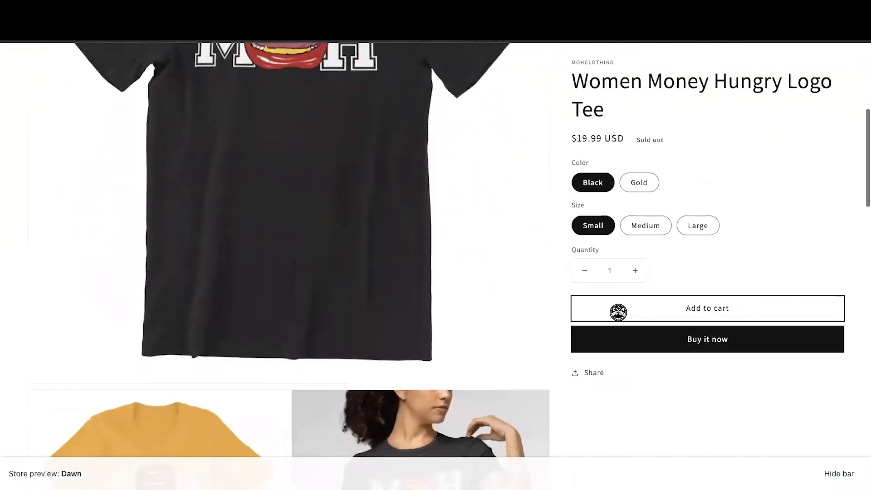
scroll(606, 291, "down", 15)
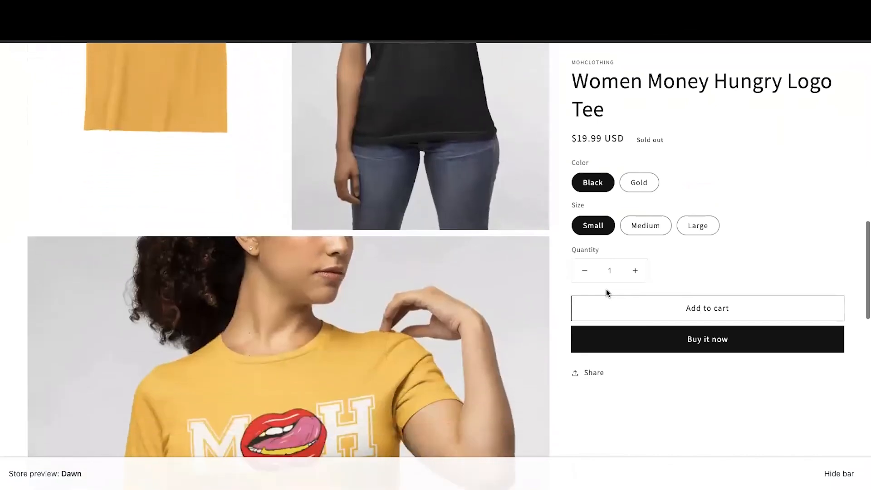
scroll(606, 289, "down", 7)
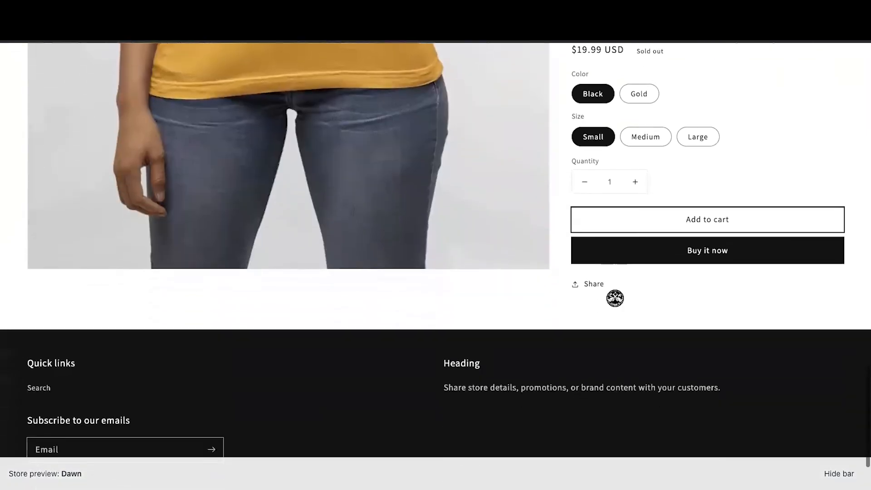
scroll(606, 290, "up", 15)
scroll(606, 289, "up", 10)
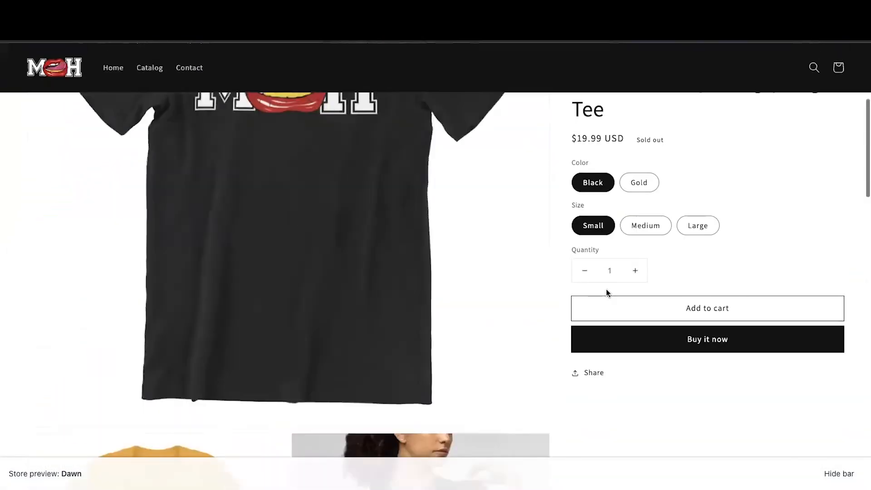